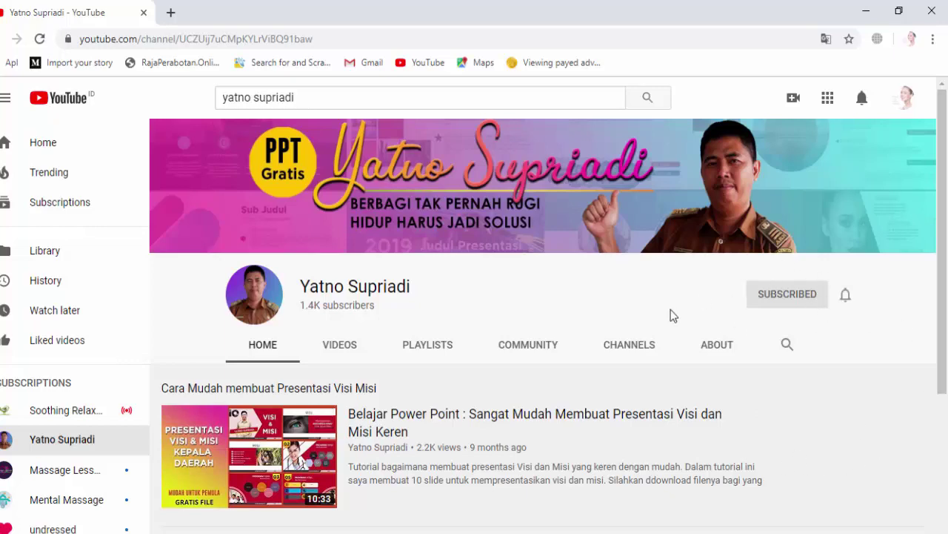
Show the channel's VIDEOS tab and scroll down through its uploaded PowerPoint tutorials.
scroll(674, 311, "down", 3)
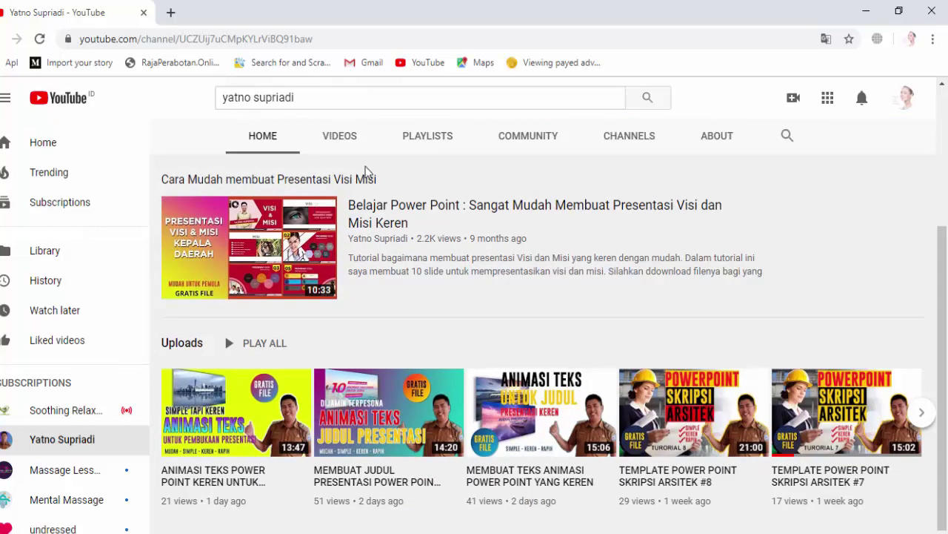
left_click(337, 137)
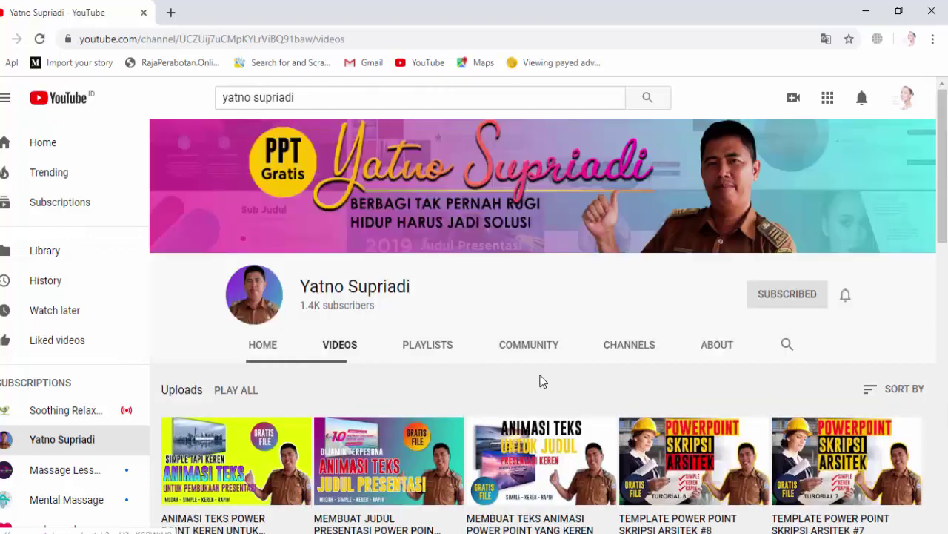
scroll(738, 371, "down", 3)
scroll(731, 380, "down", 2)
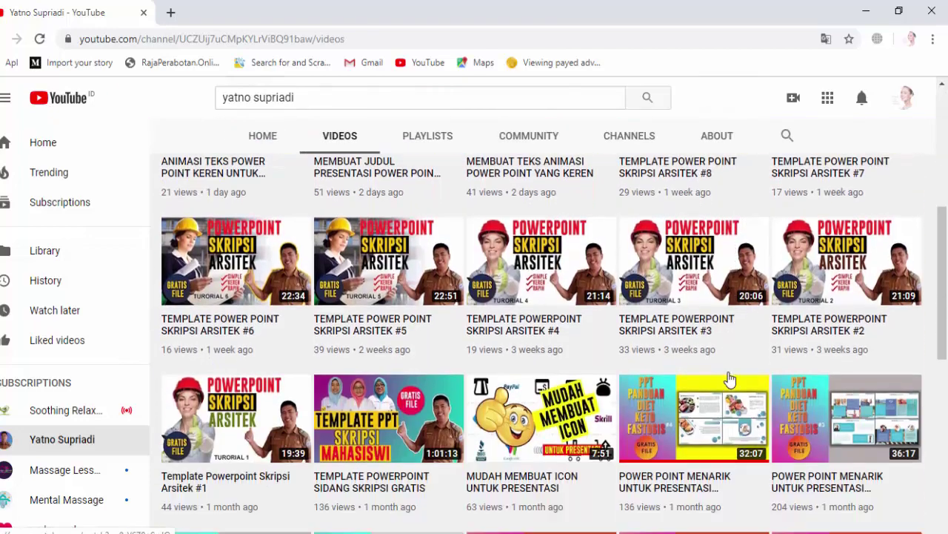
scroll(731, 380, "down", 3)
scroll(730, 380, "down", 2)
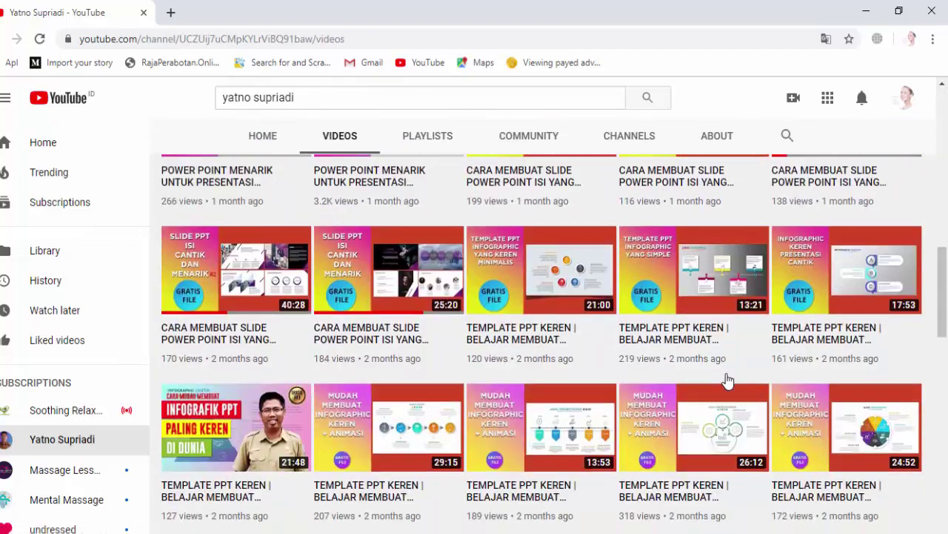
scroll(727, 380, "down", 3)
scroll(728, 380, "down", 3)
scroll(728, 379, "down", 4)
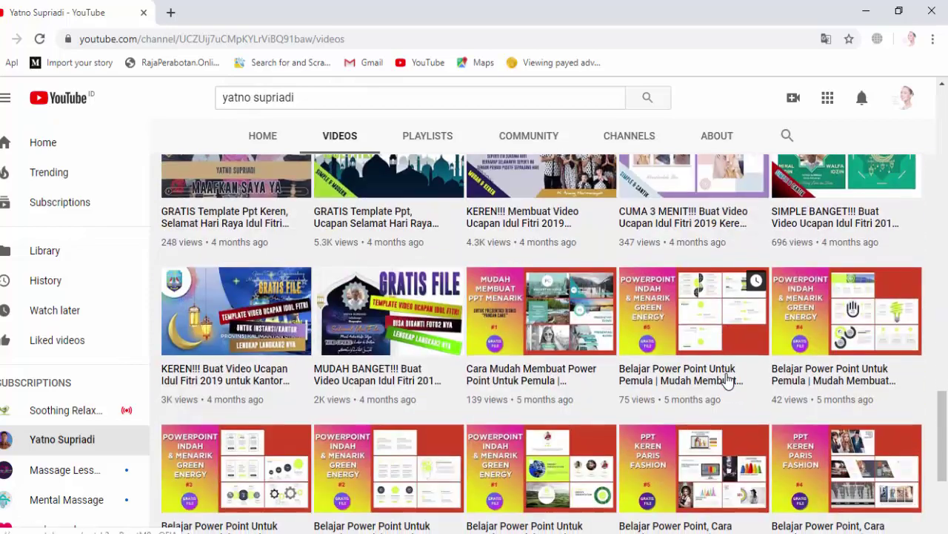
scroll(728, 380, "down", 2)
scroll(823, 370, "down", 1)
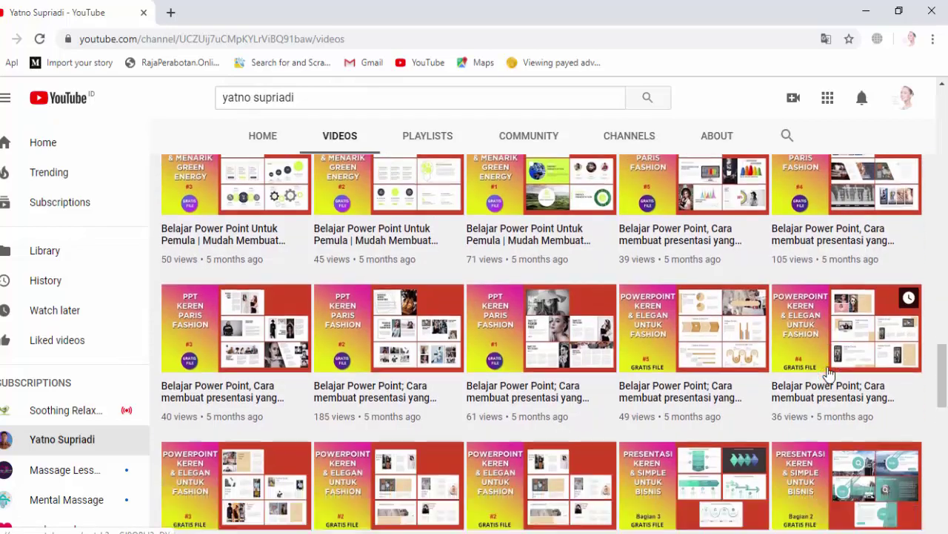
scroll(830, 374, "down", 3)
scroll(830, 374, "down", 5)
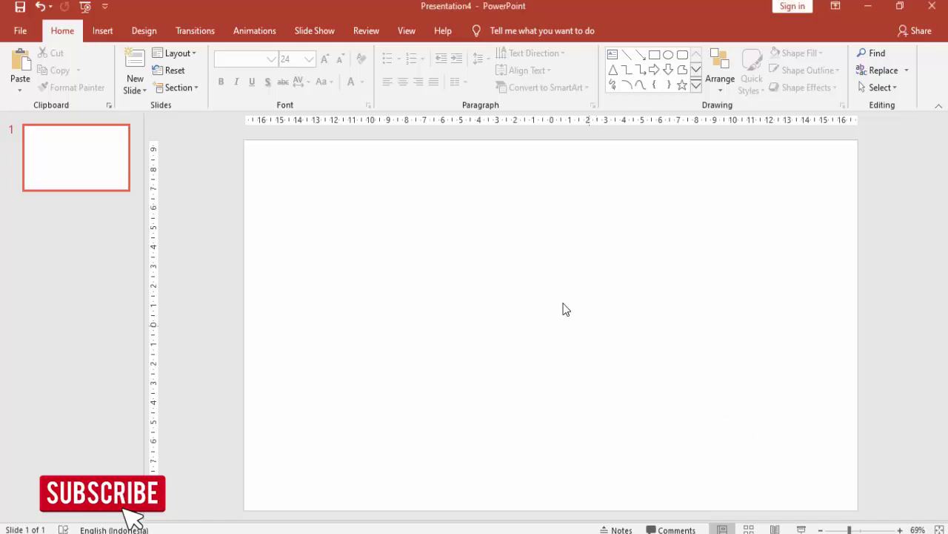
Zoom the blank slide view slightly with the mouse wheel.
scroll(545, 274, "down", 2)
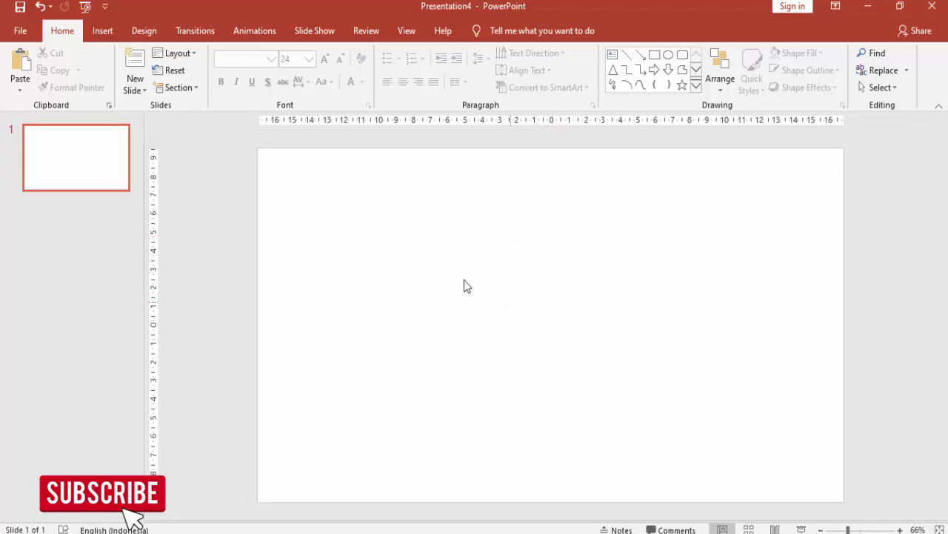
Set the slide background to a picture fill taken from a file.
right_click(530, 303)
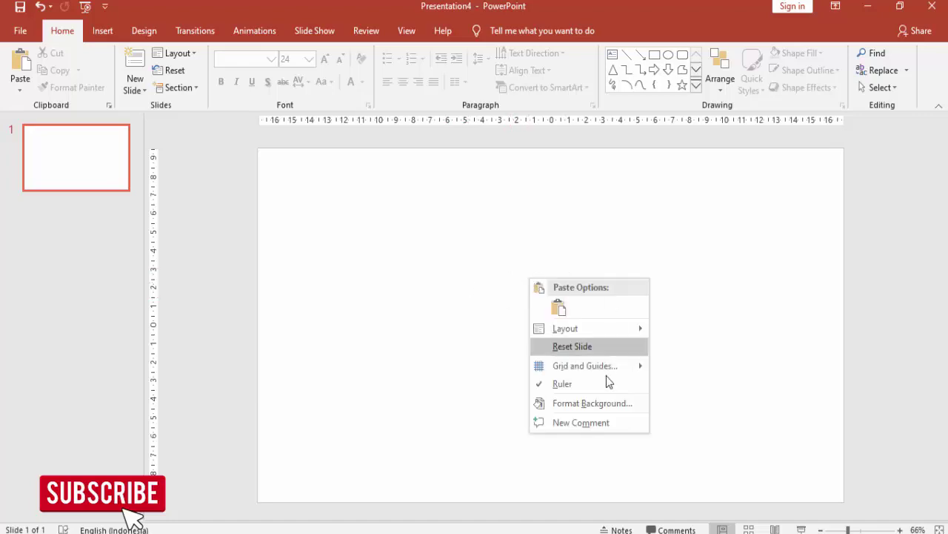
left_click(589, 404)
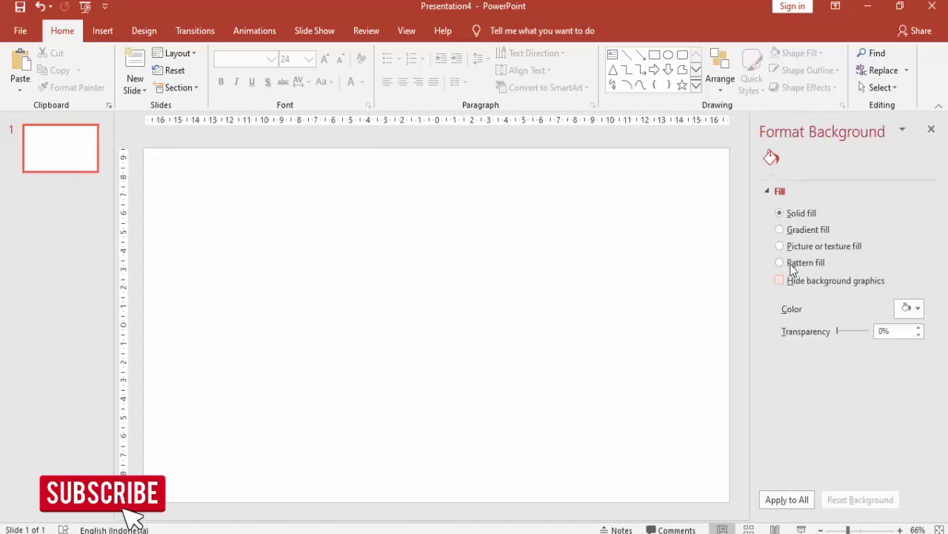
left_click(792, 246)
left_click(802, 326)
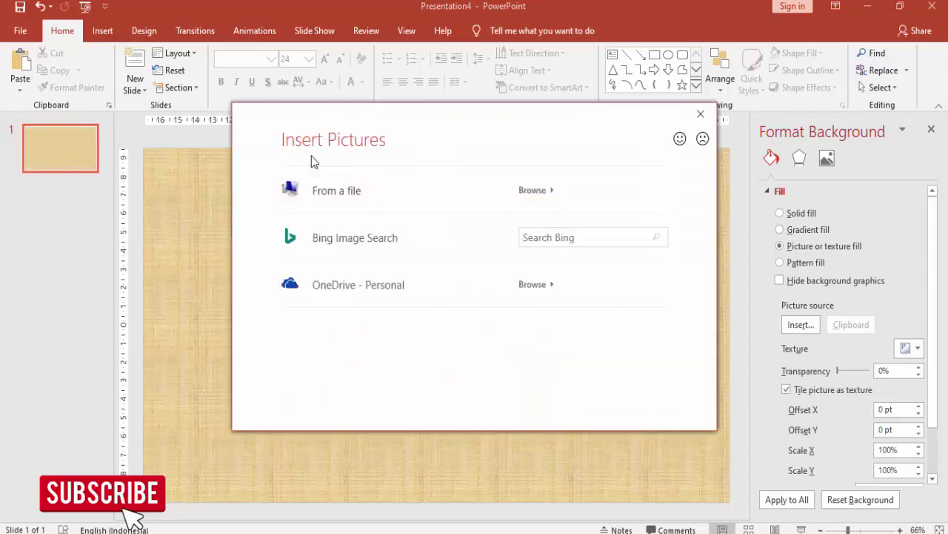
left_click(325, 190)
Browse the pictures and insert the sunset photo beach (48) as the background.
scroll(386, 178, "down", 3)
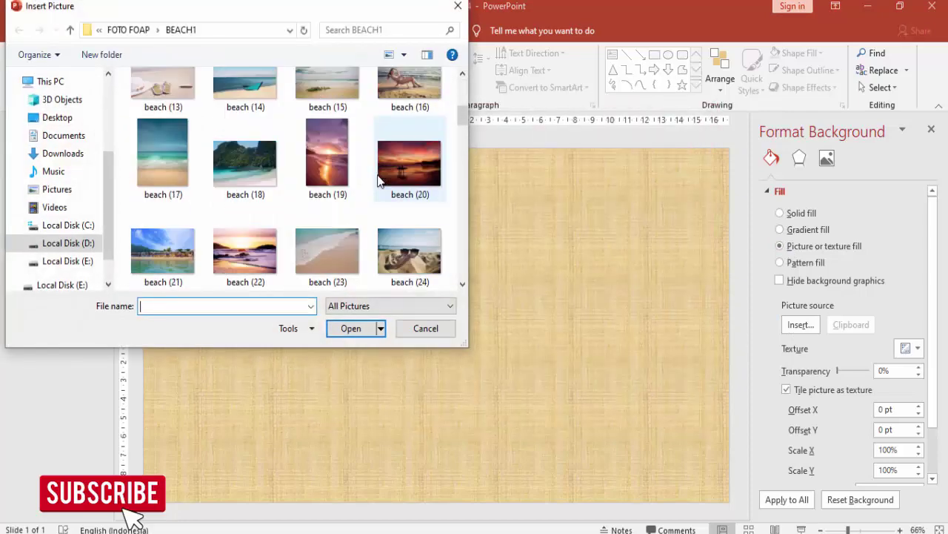
scroll(378, 178, "up", 1)
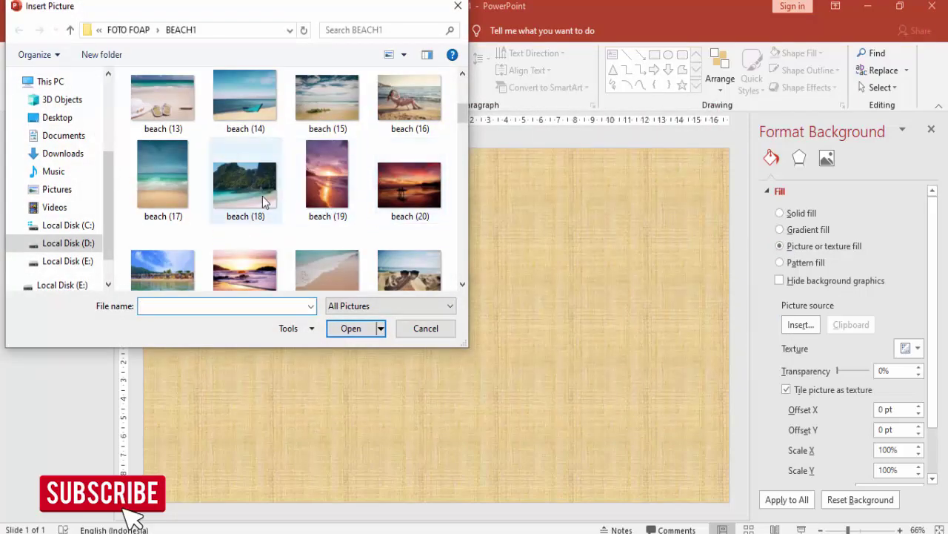
scroll(328, 191, "down", 1)
scroll(338, 200, "down", 2)
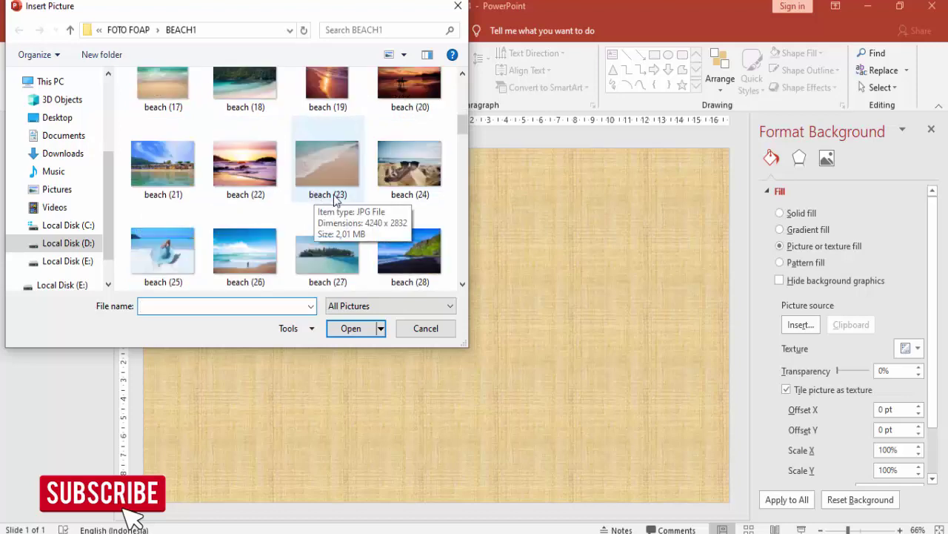
scroll(347, 202, "down", 2)
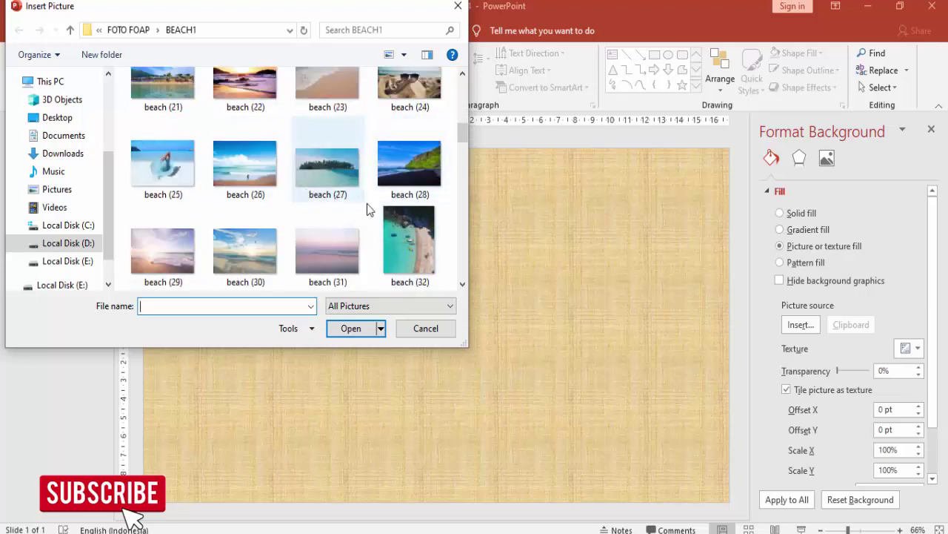
scroll(370, 206, "down", 2)
scroll(330, 209, "down", 4)
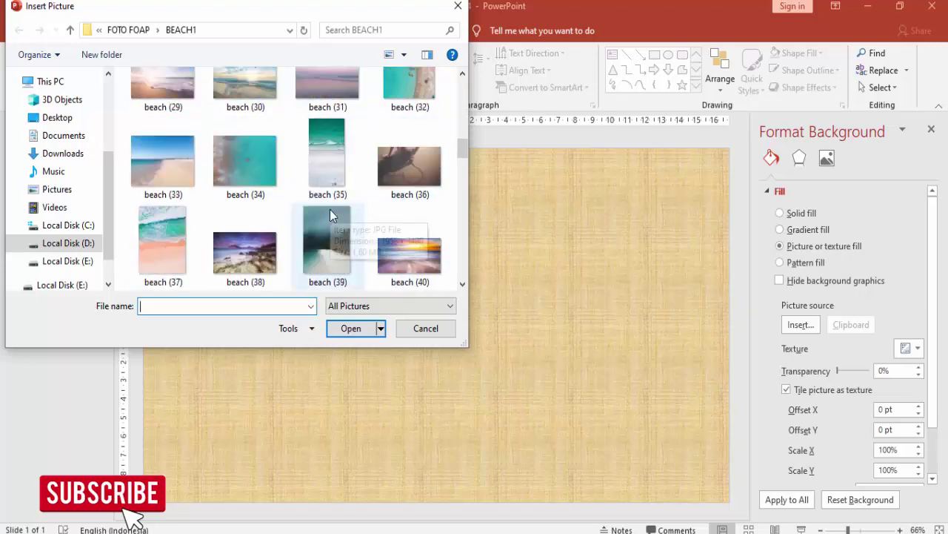
scroll(331, 214, "down", 2)
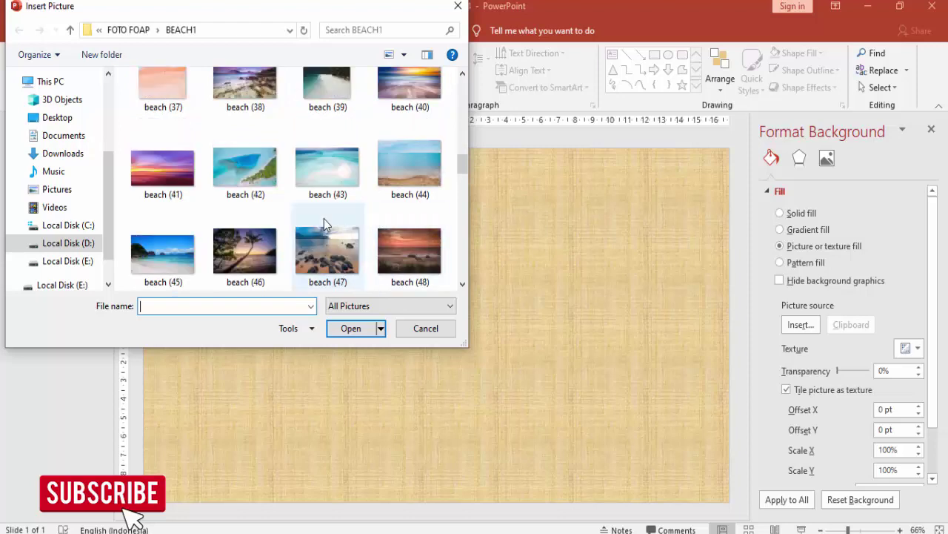
scroll(356, 226, "down", 2)
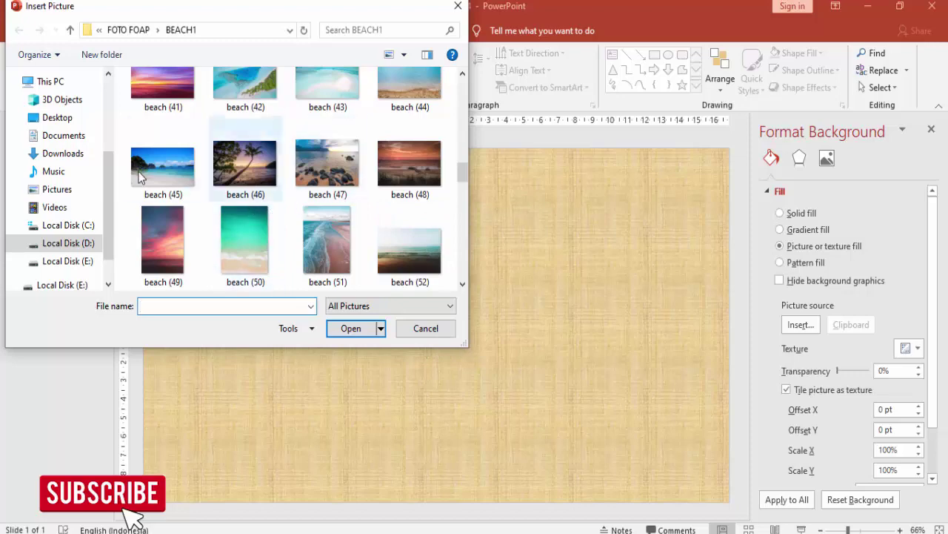
left_click(409, 165)
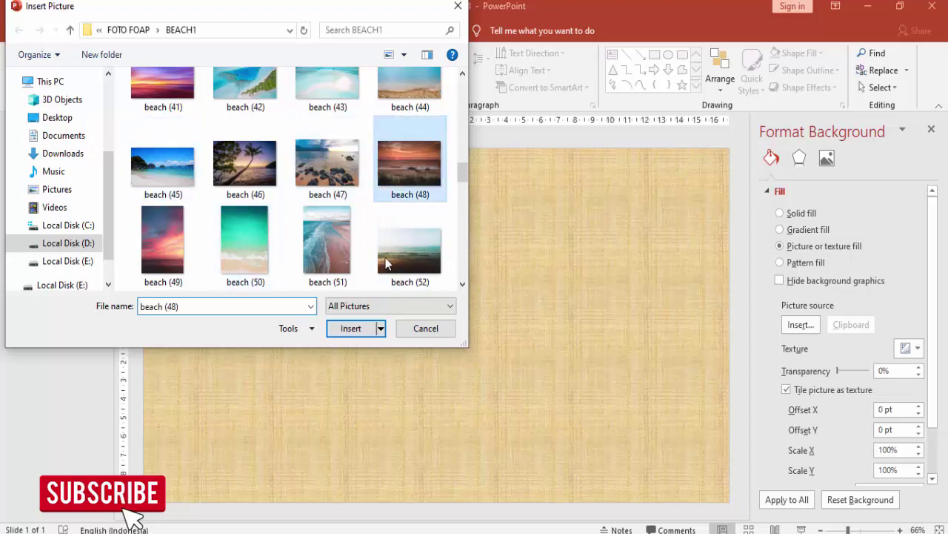
left_click(352, 328)
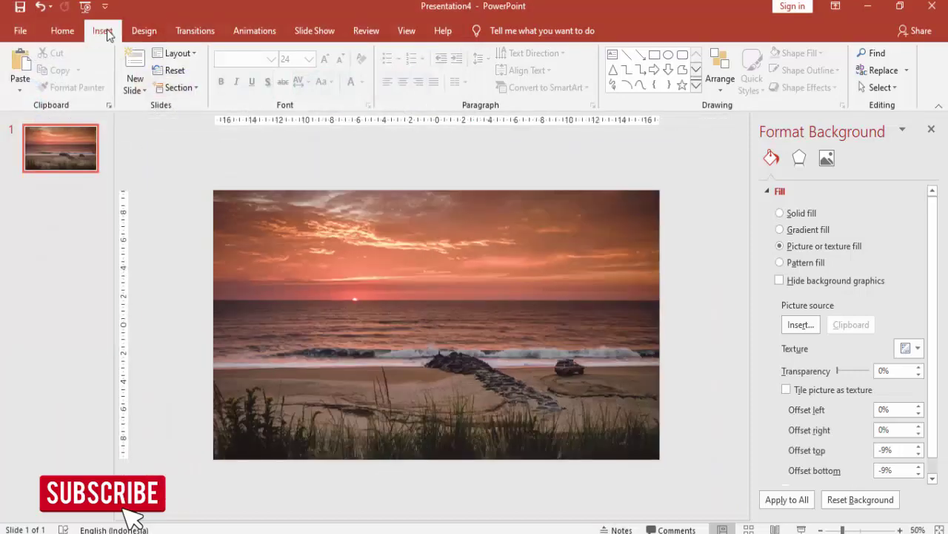
left_click(103, 30)
Draw a text box across the slide middle and type the INDONESIA title.
left_click(535, 78)
mouse_move(297, 294)
left_mouse_down()
mouse_move(578, 304)
mouse_move(612, 336)
left_mouse_up()
type("LINE")
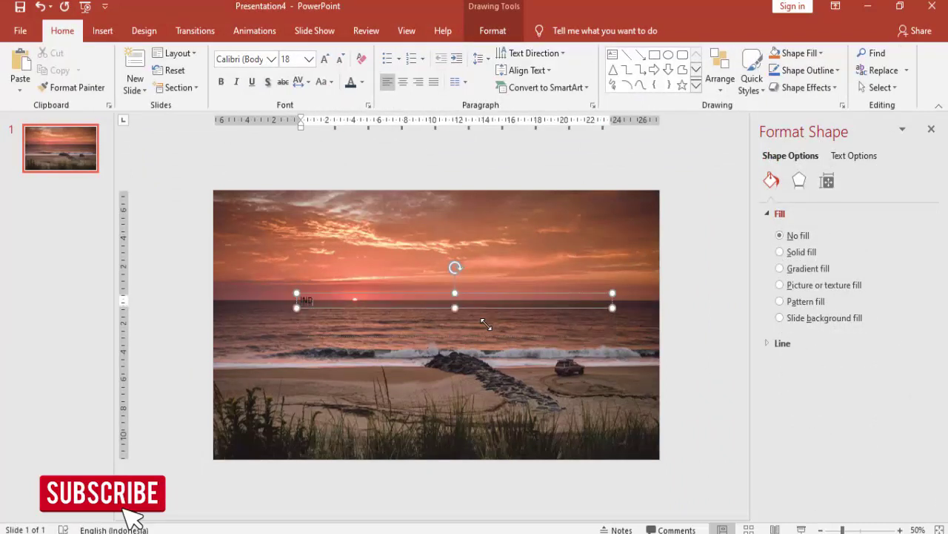
type("OMNE")
left_click_drag(377, 293, 366, 297)
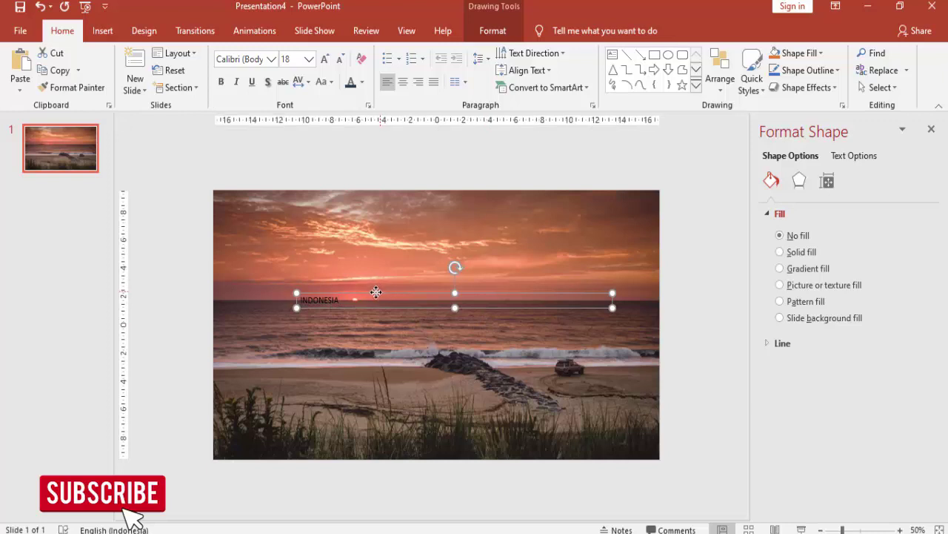
Centre the title and set it to Gotham Bold at 88 pt.
left_click(403, 82)
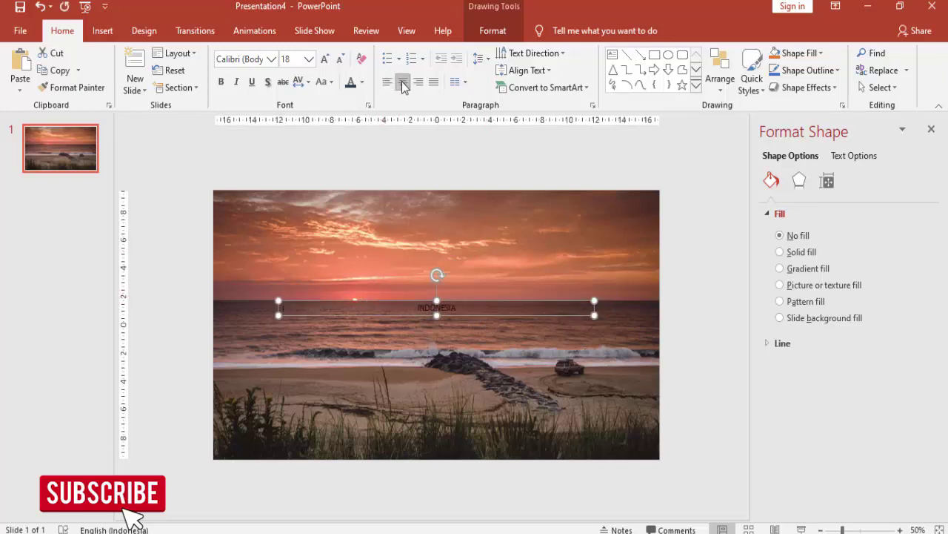
left_click(271, 60)
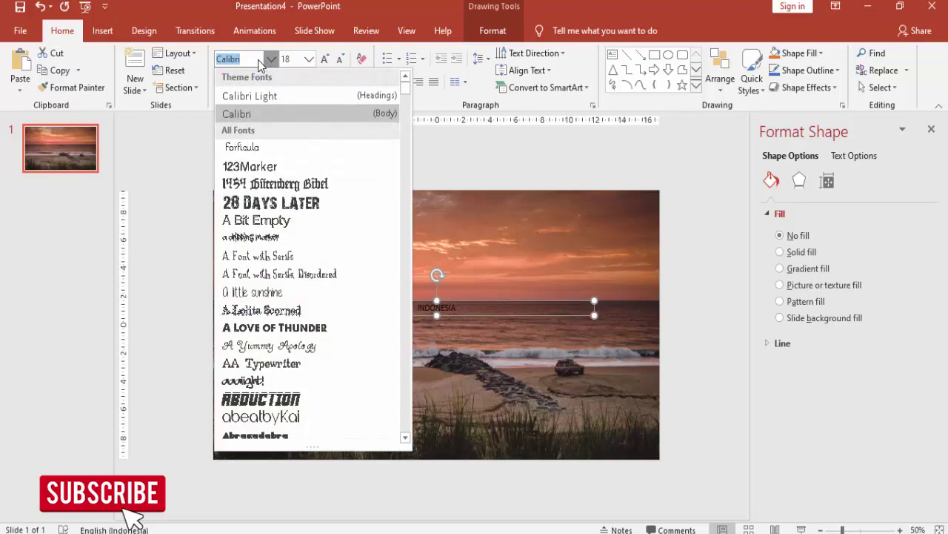
type("GotAHM")
key("Return")
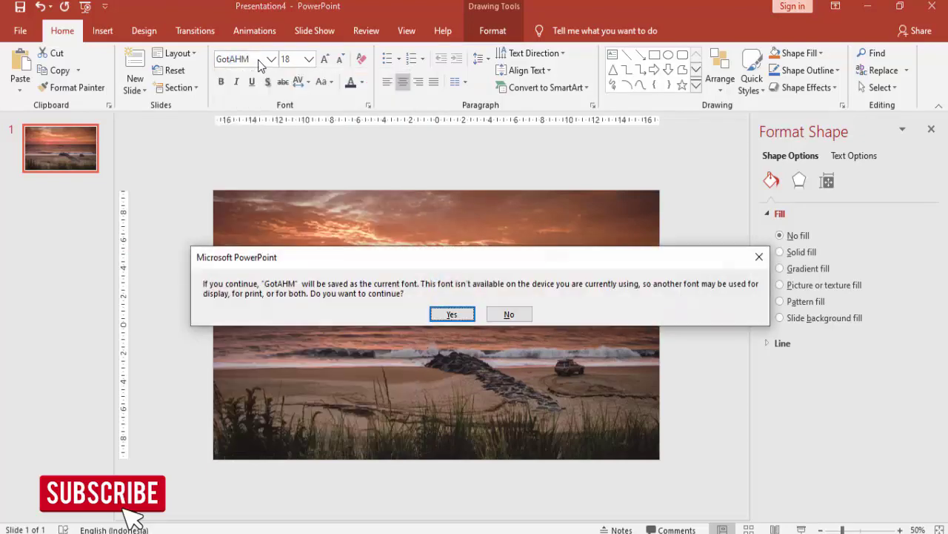
left_click(504, 316)
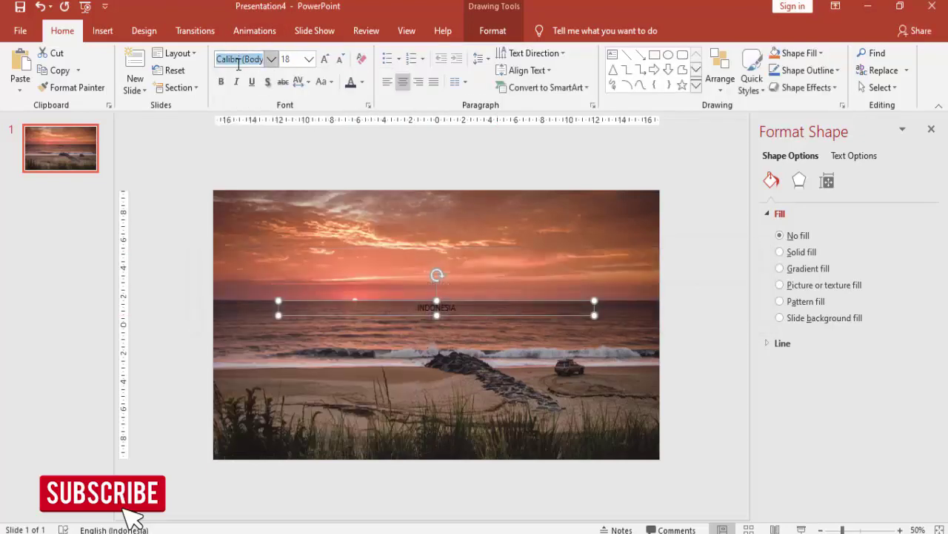
type("Gotham Bolc")
key("Return")
left_click(309, 59)
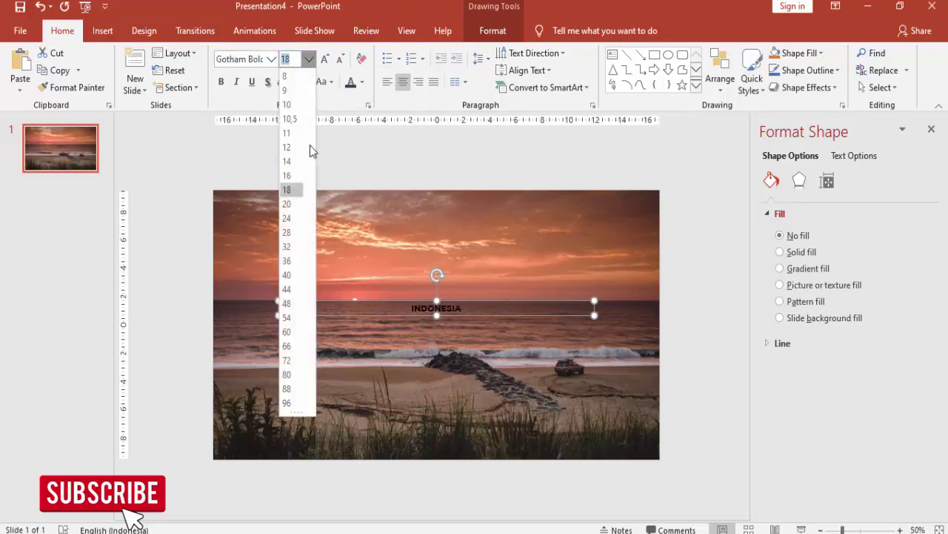
left_click(295, 388)
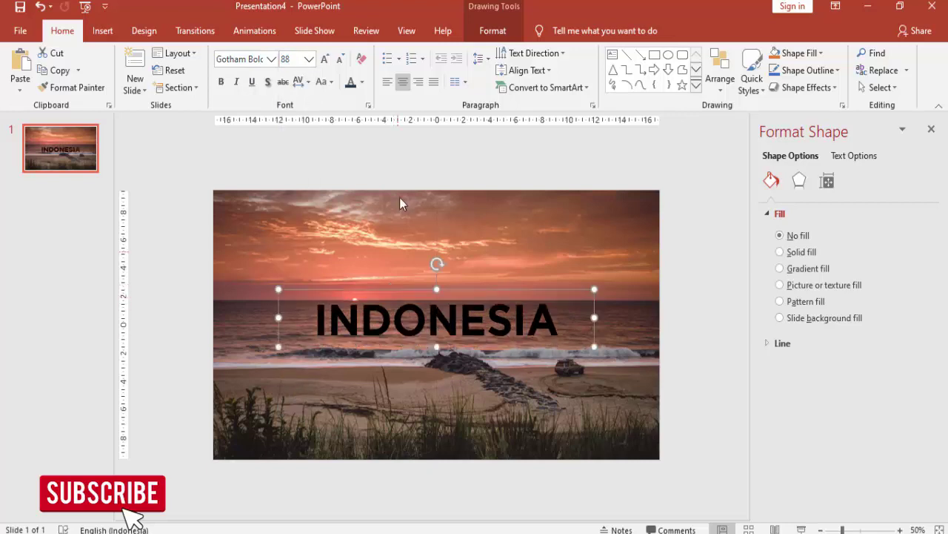
Nudge the INDONESIA title into place and colour it red.
left_click_drag(450, 288, 452, 297)
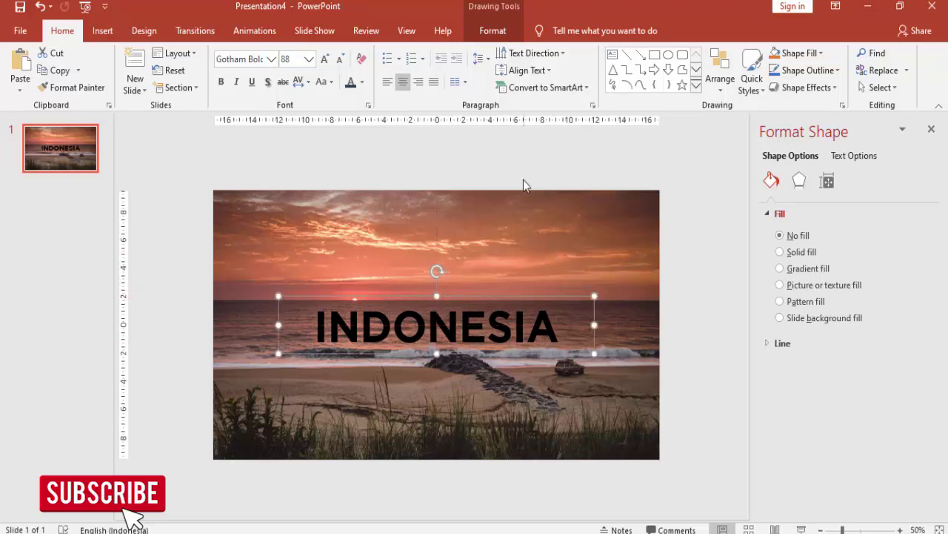
left_click(361, 81)
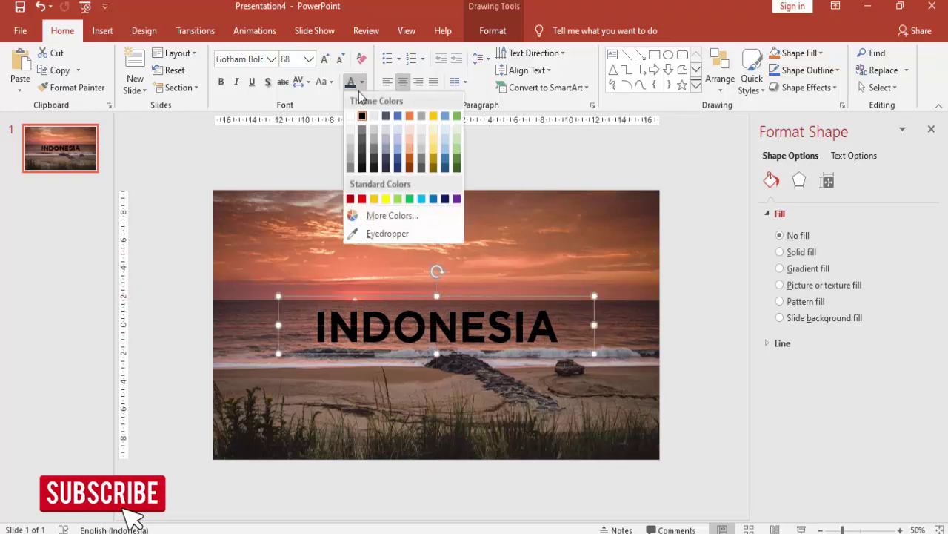
left_click(362, 199)
left_click(678, 257)
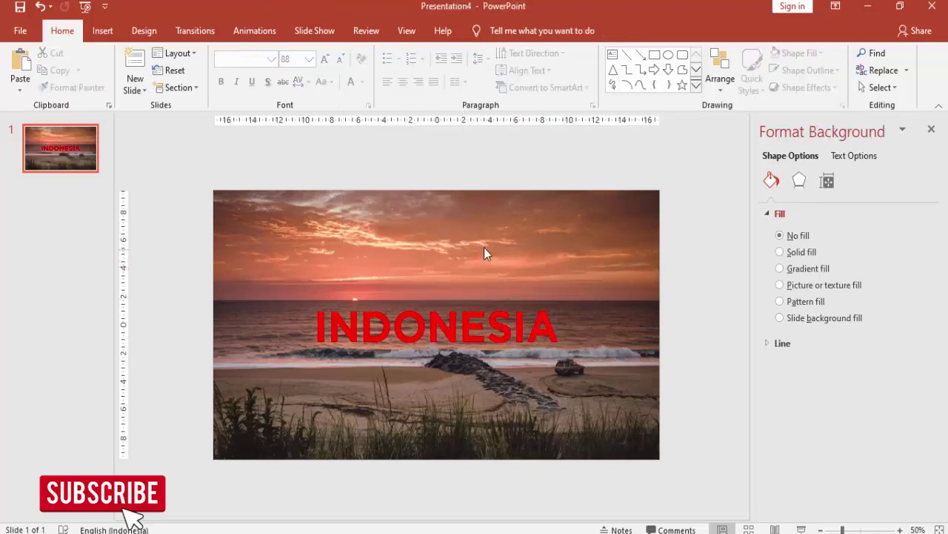
left_click(375, 298)
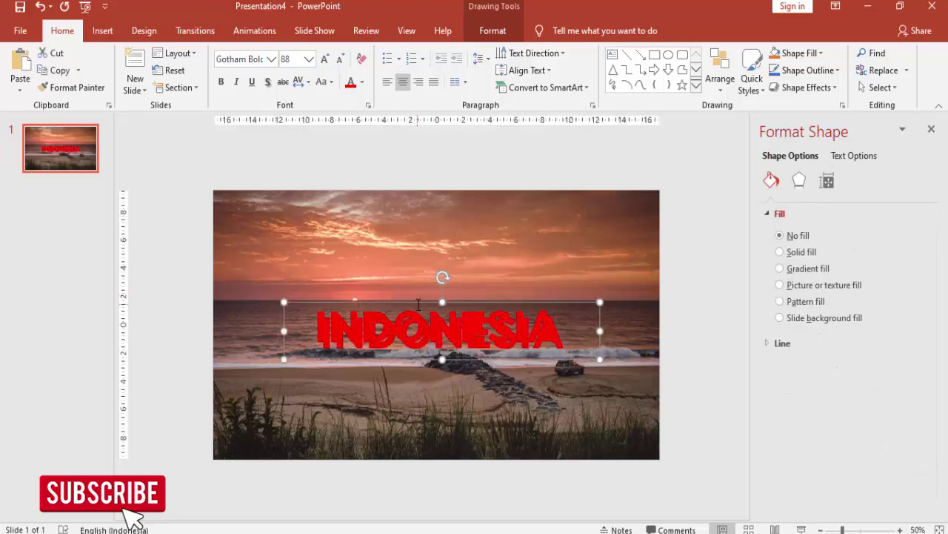
Duplicate the title below it as a white 40-pt copy reading NEGERI YANG INDAH.
left_click_drag(415, 300, 413, 333)
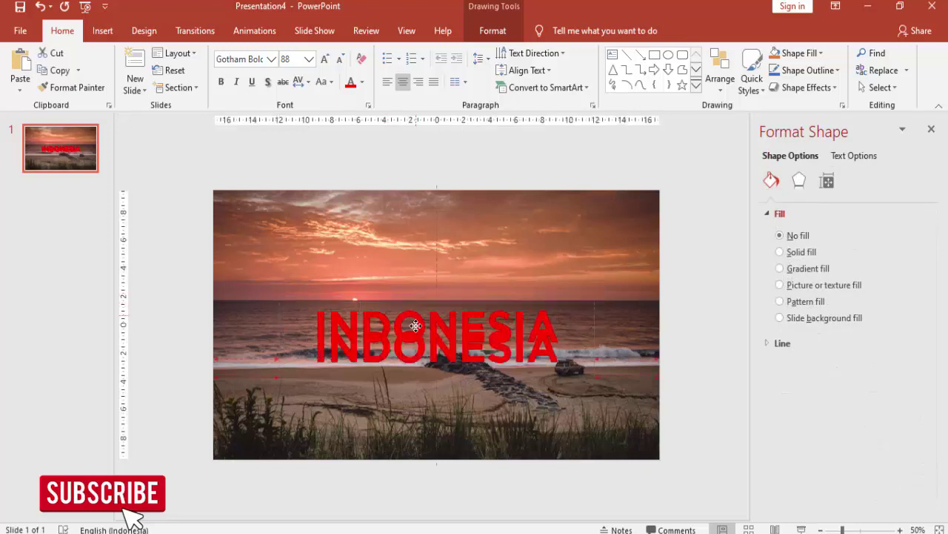
left_click(309, 59)
left_click(289, 275)
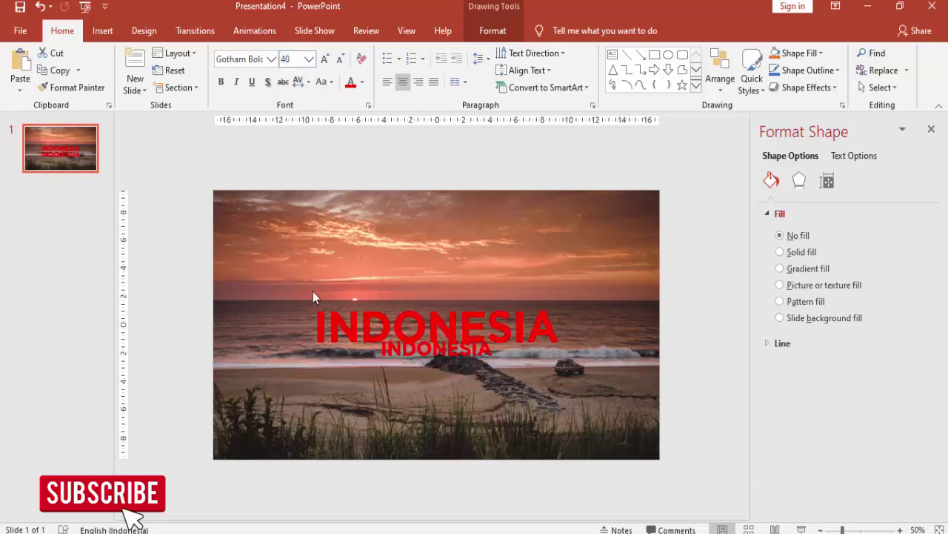
left_click_drag(402, 331, 402, 344)
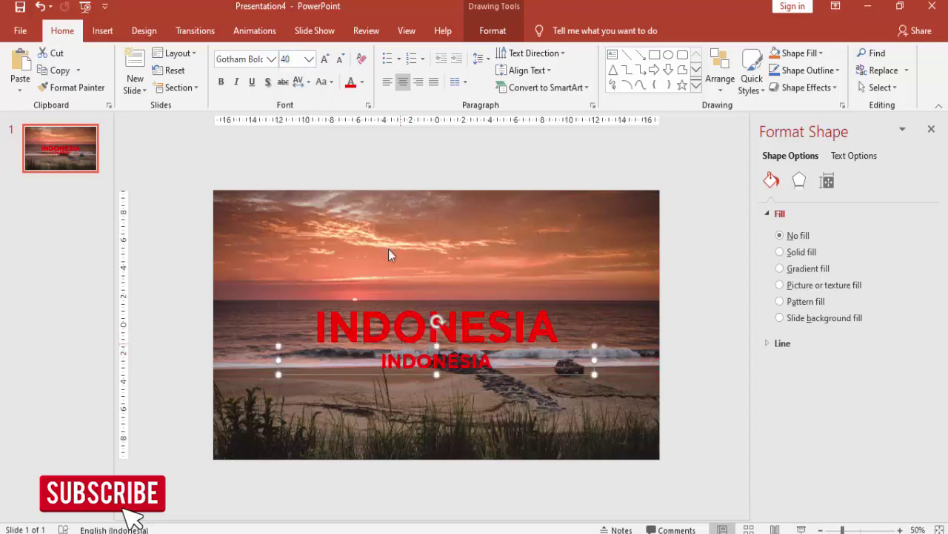
left_click(362, 81)
left_click(354, 116)
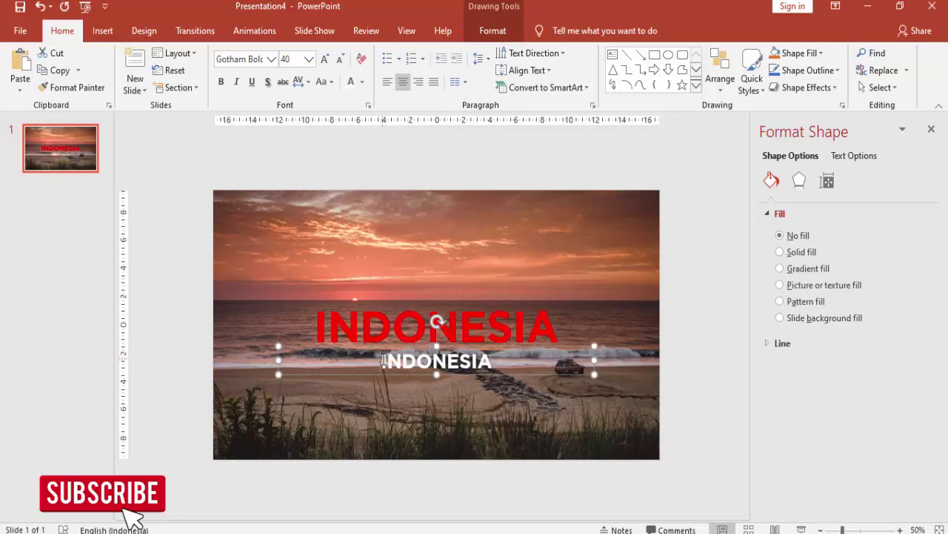
left_click_drag(379, 360, 490, 361)
type("NEGER")
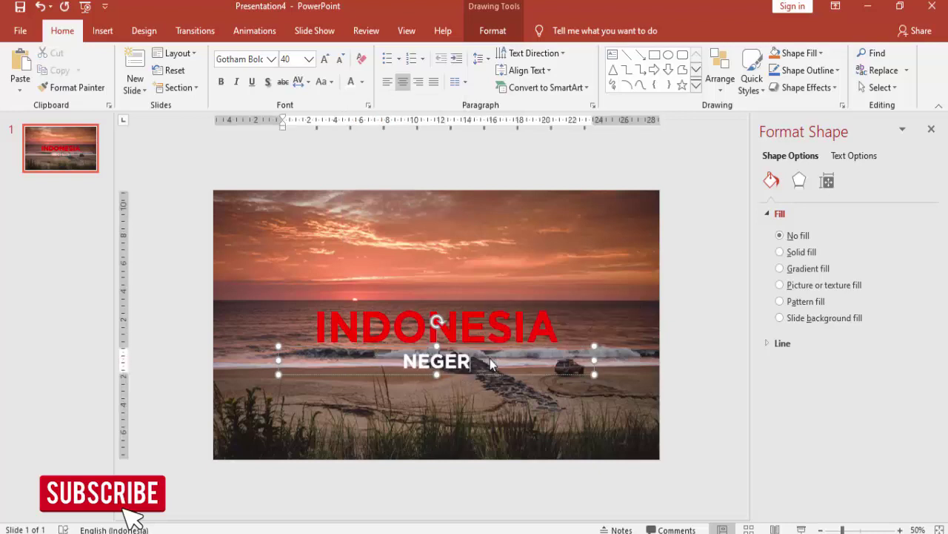
type("I YANG")
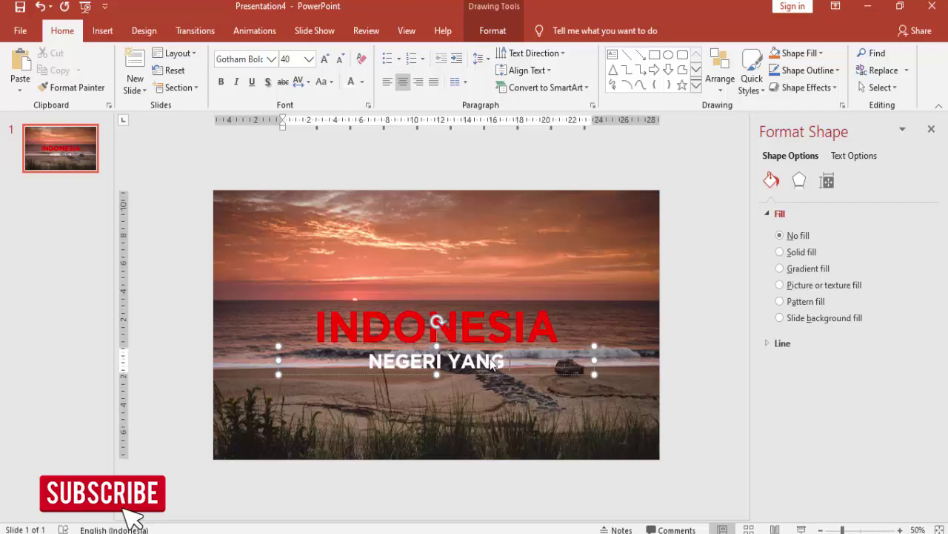
type(" INDAH")
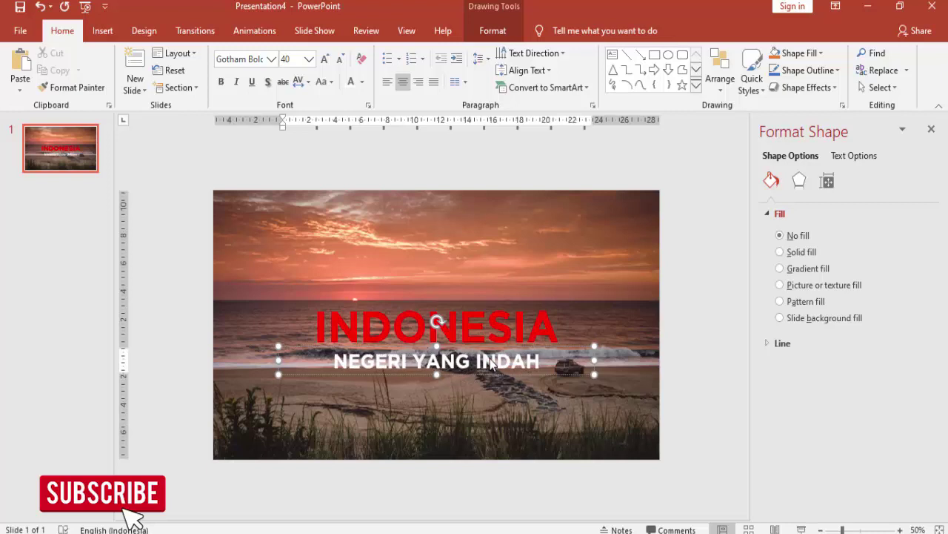
left_click(555, 347)
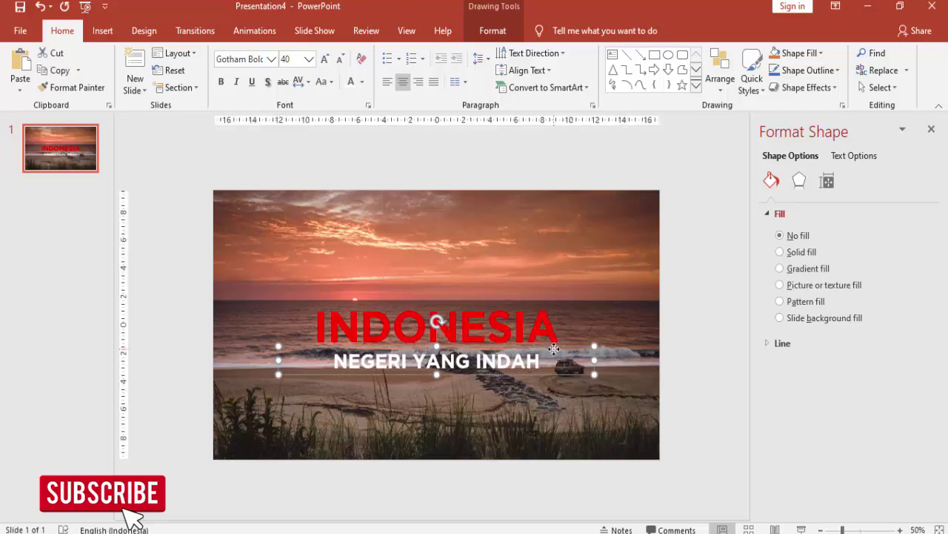
Set the subtitle's character spacing to Very Loose and move it slightly lower.
left_click(326, 81)
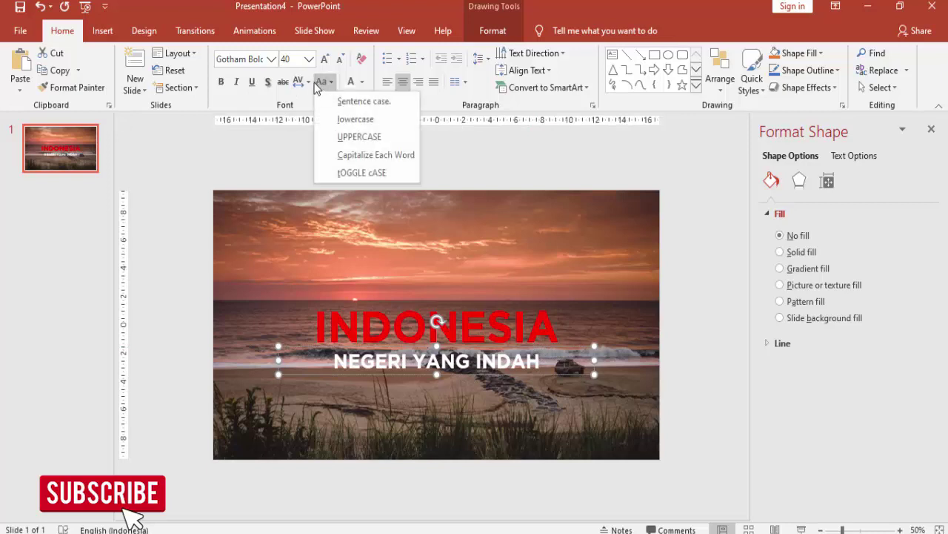
left_click(309, 83)
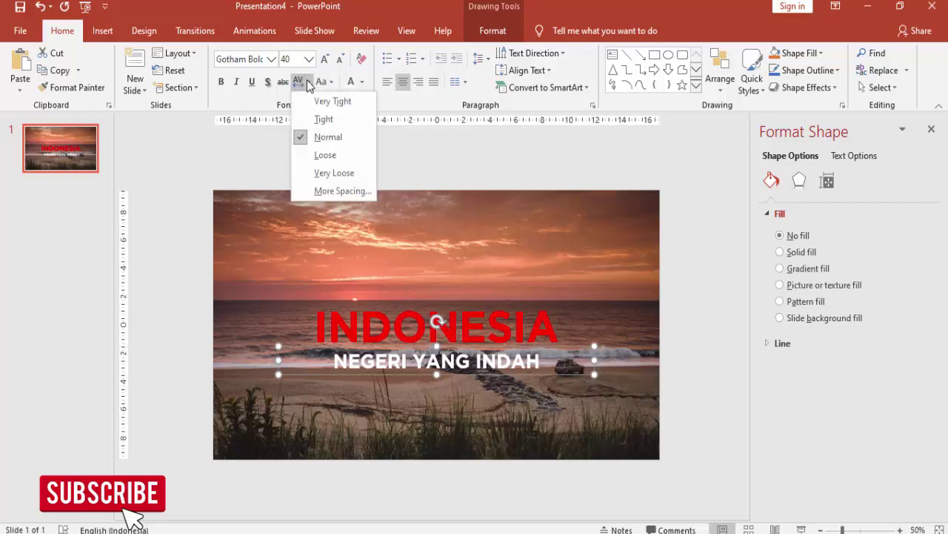
left_click(320, 176)
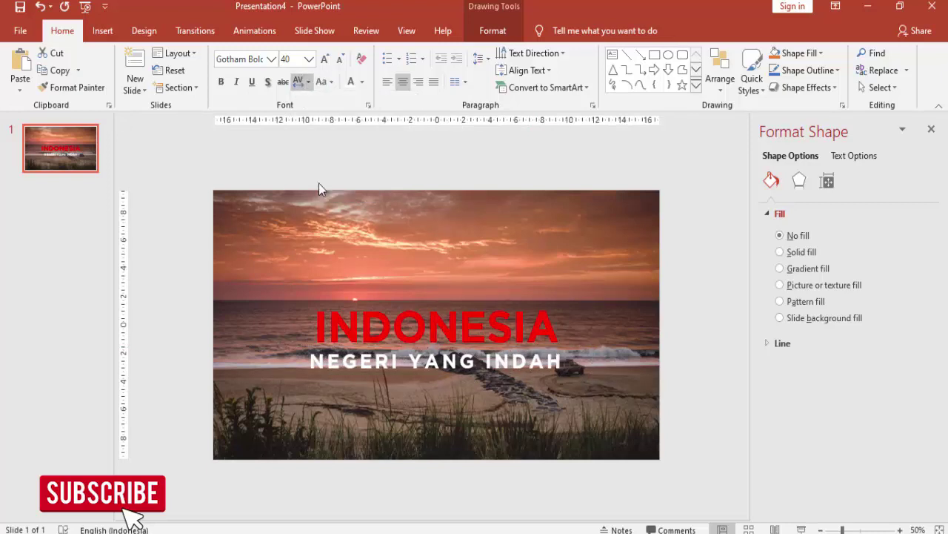
left_click(612, 371)
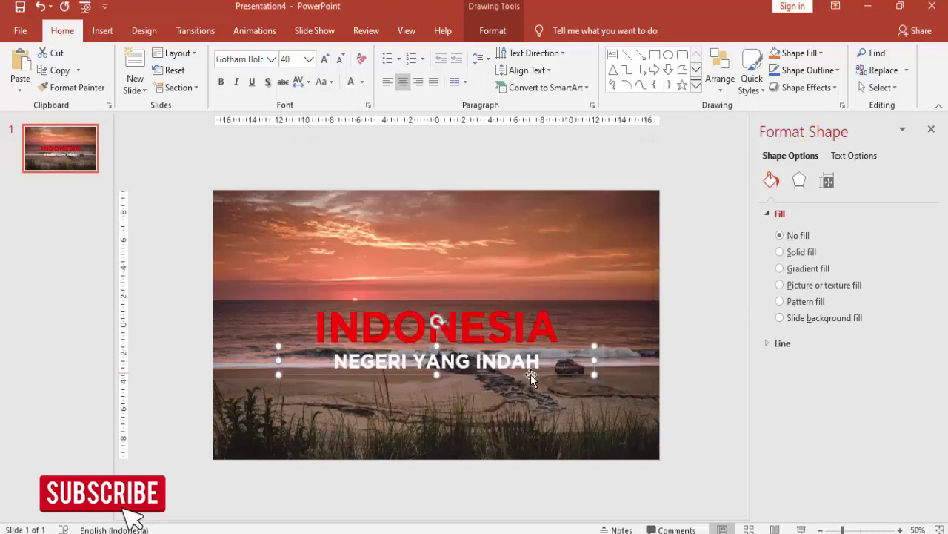
left_click_drag(529, 373, 529, 376)
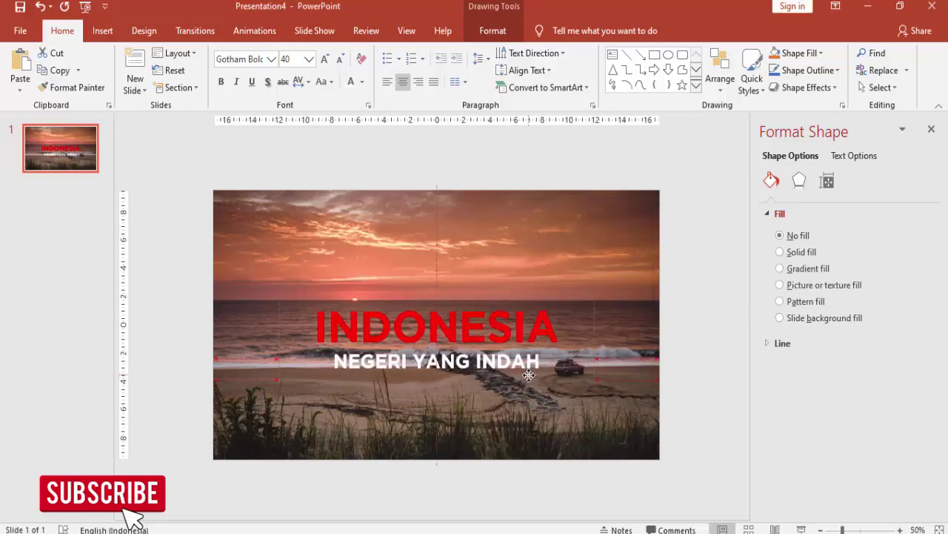
Draw a blue rectangle band across the full slide width at the title's height.
left_click(681, 311)
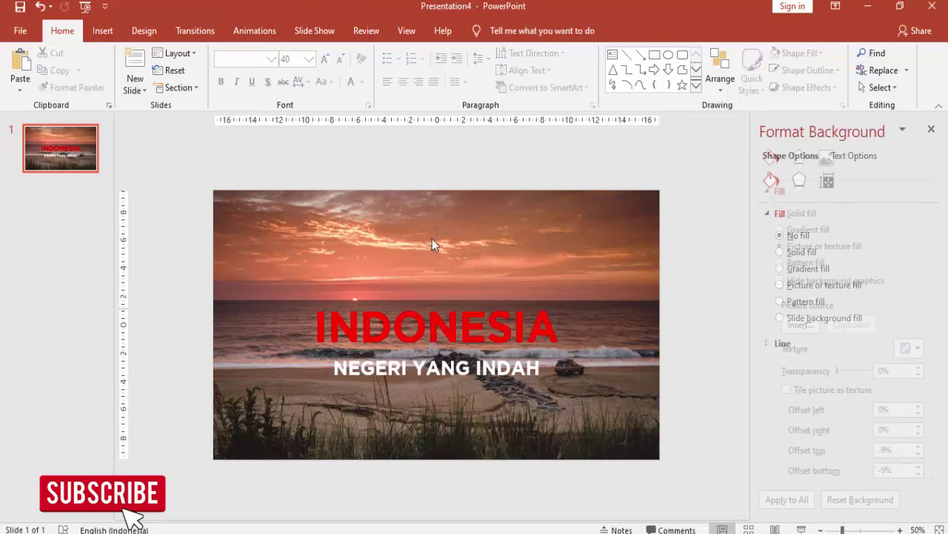
left_click(102, 31)
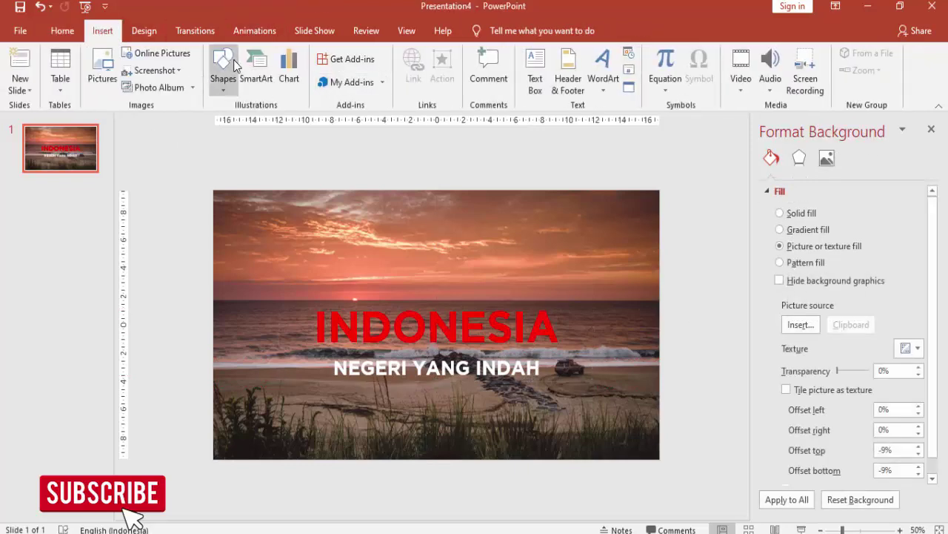
left_click(223, 74)
left_click(259, 121)
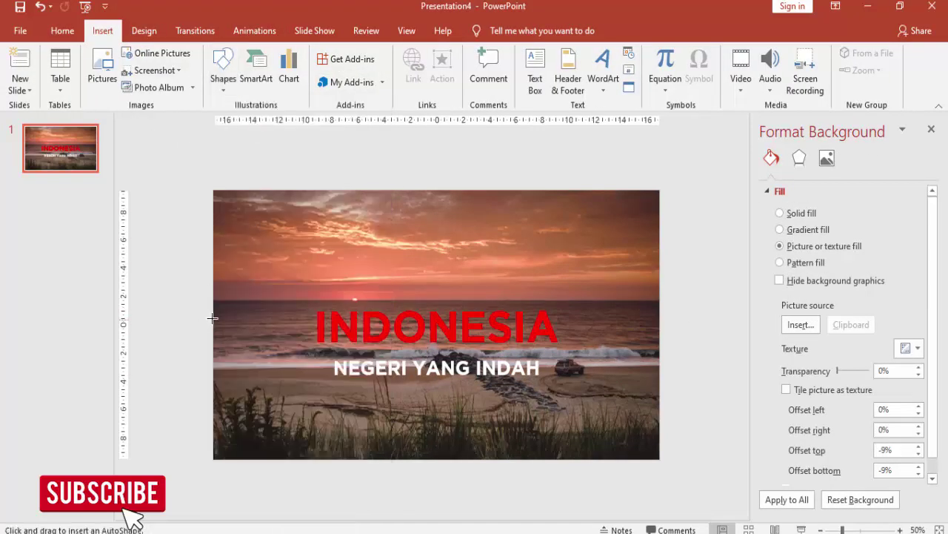
left_click_drag(213, 310, 659, 345)
left_click_drag(489, 325, 489, 323)
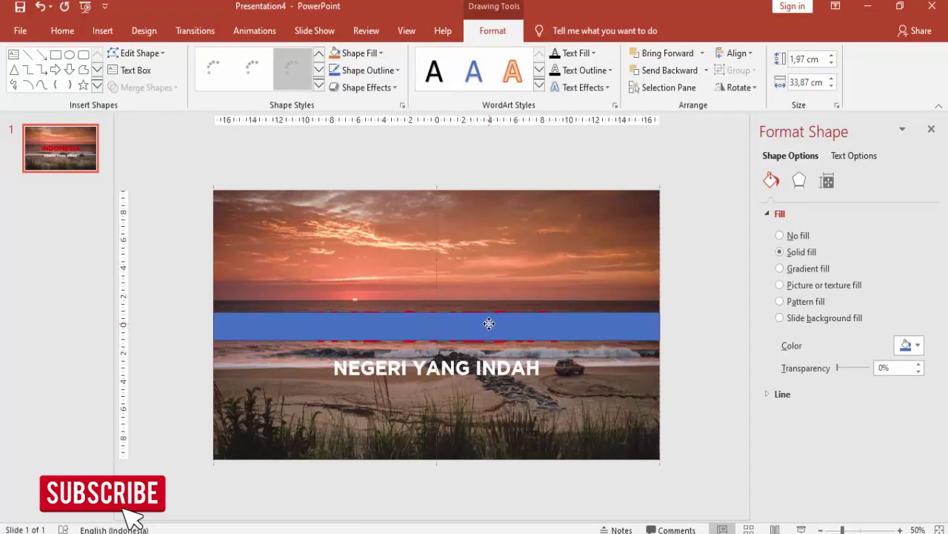
left_click(764, 395)
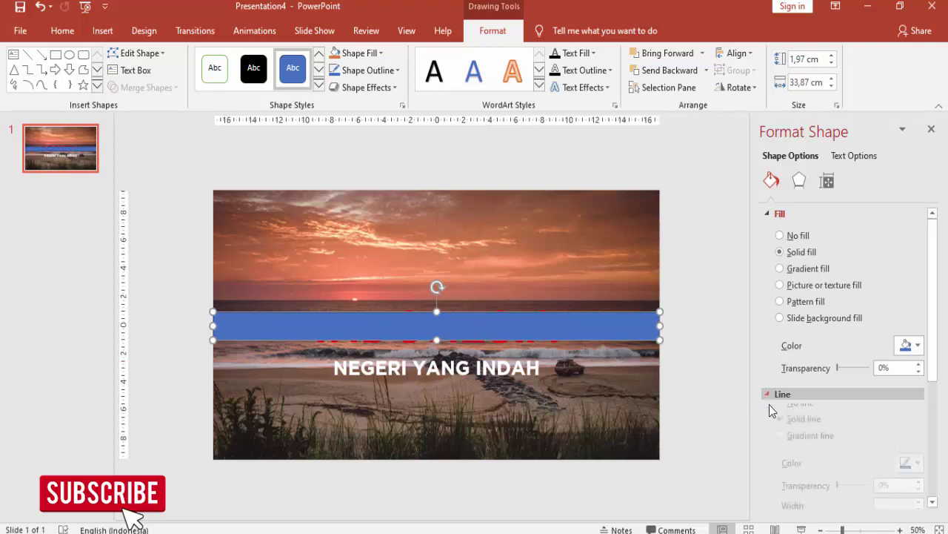
Send the band behind INDONESIA, adjust its size, and reposition the title over it.
right_click(593, 330)
left_click(647, 171)
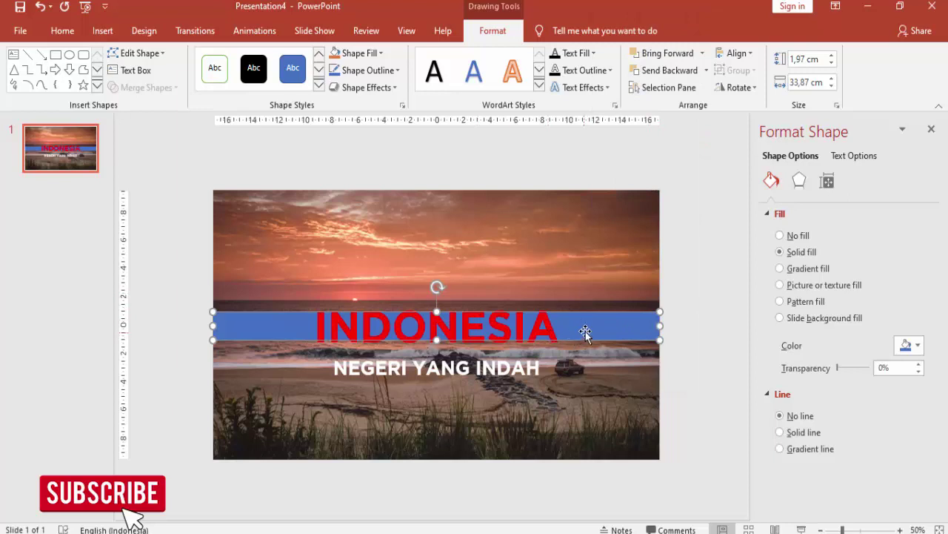
left_click_drag(437, 339, 433, 339)
left_click(575, 325)
left_click(572, 328)
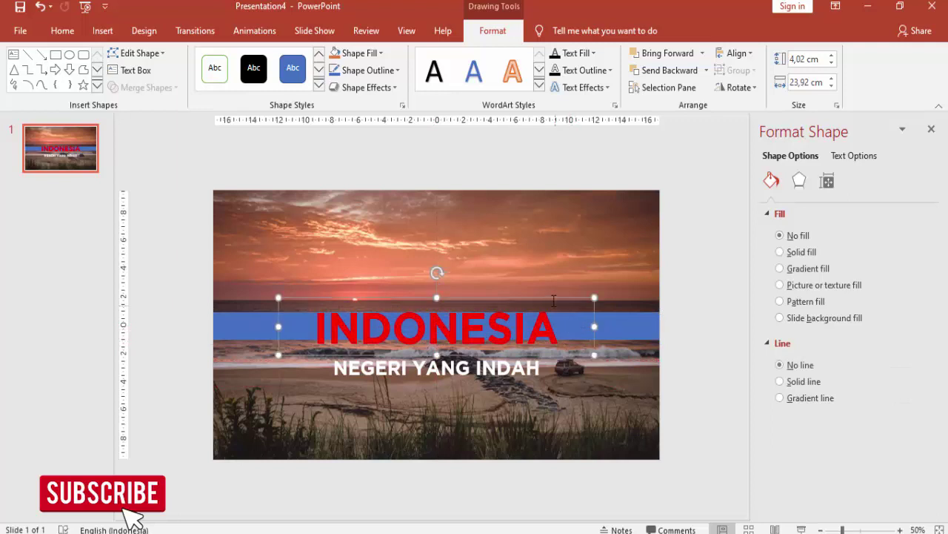
left_click_drag(549, 297, 549, 293)
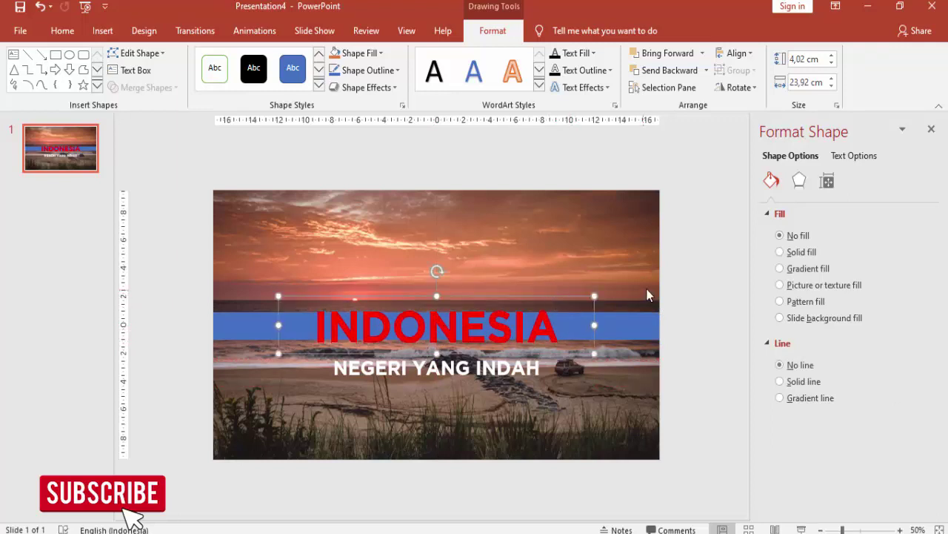
left_click(392, 291)
left_click(119, 39)
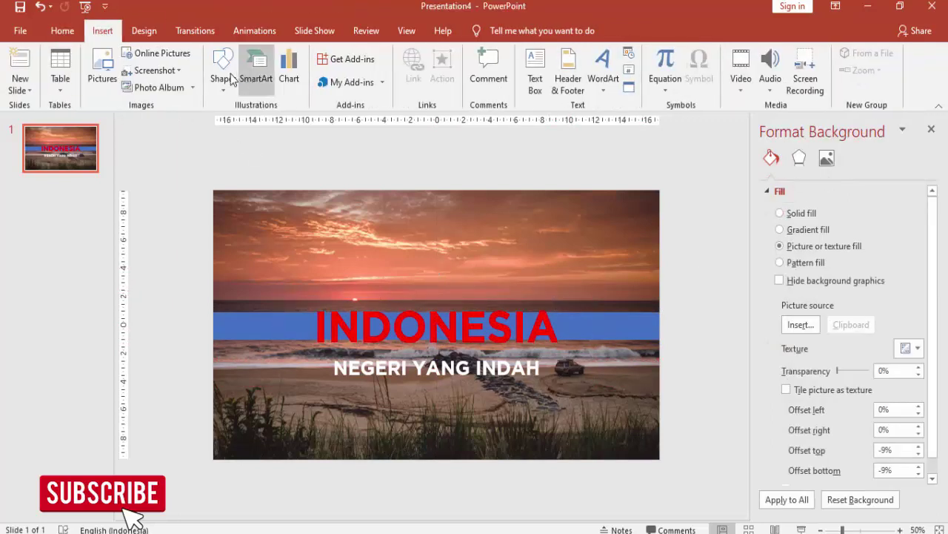
Draw a triangle and move it just off the slide's left edge.
left_click(224, 69)
left_click(304, 121)
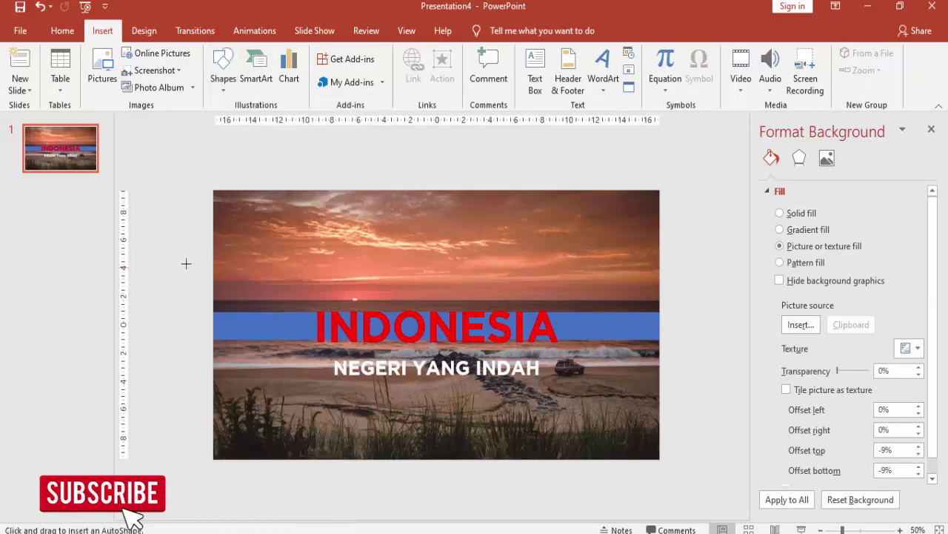
left_click_drag(168, 259, 244, 352)
left_click_drag(202, 320, 171, 320)
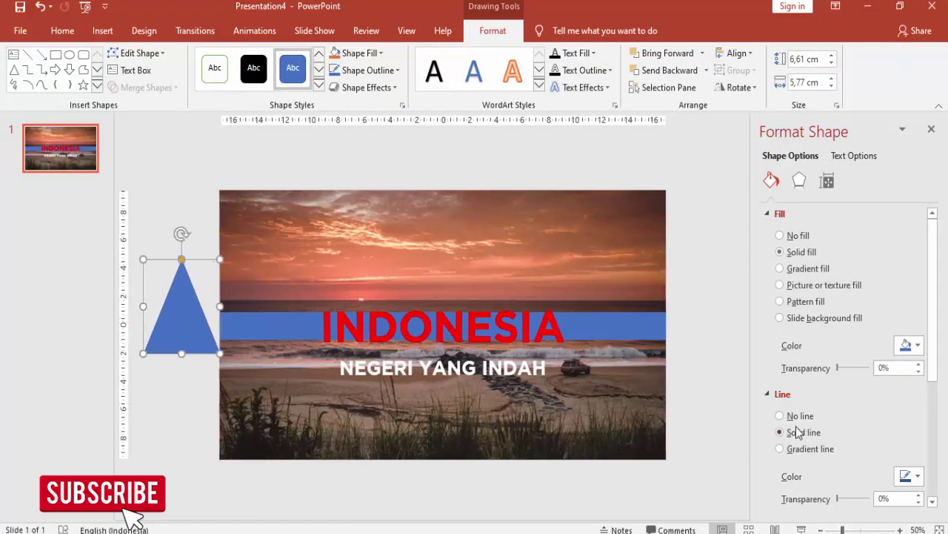
Remove the triangle's fill and give it a 3 pt white outline.
left_click(793, 237)
scroll(791, 267, "down", 1)
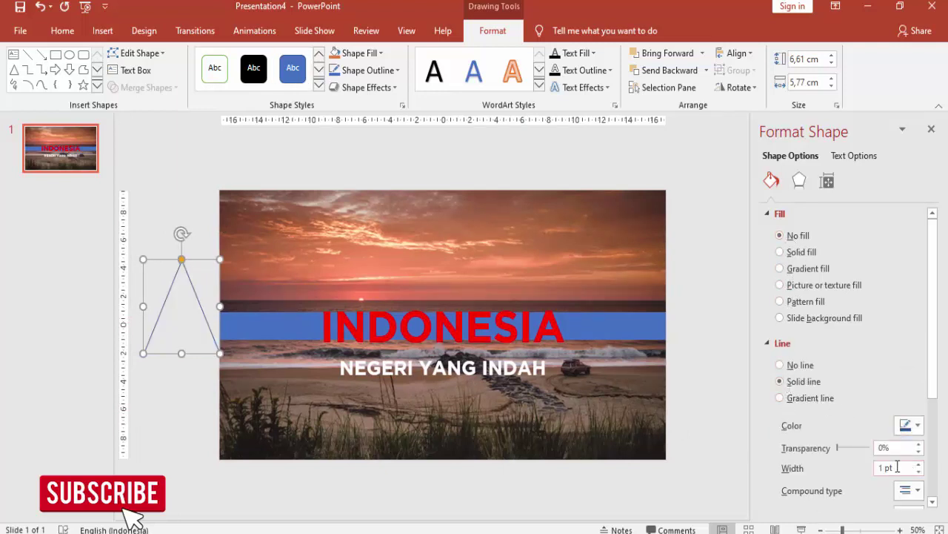
left_click_drag(897, 467, 876, 472)
type("3")
key("Tab")
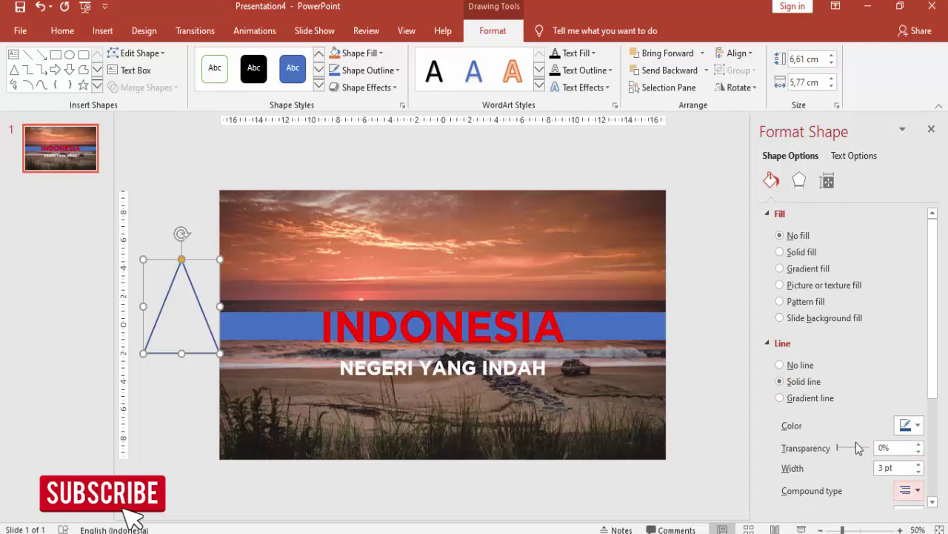
left_click(908, 425)
left_click(828, 302)
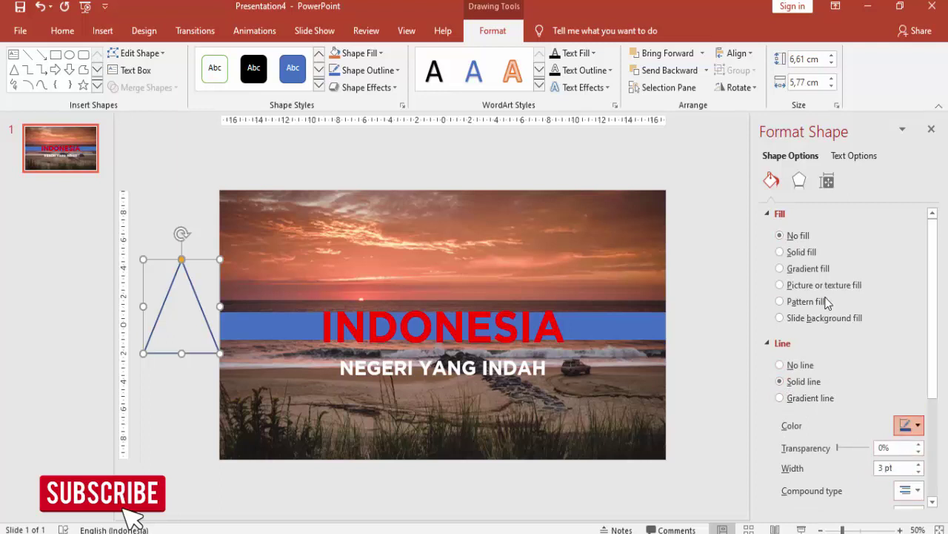
mouse_move(206, 297)
left_mouse_down()
mouse_move(377, 300)
mouse_move(183, 291)
left_mouse_up()
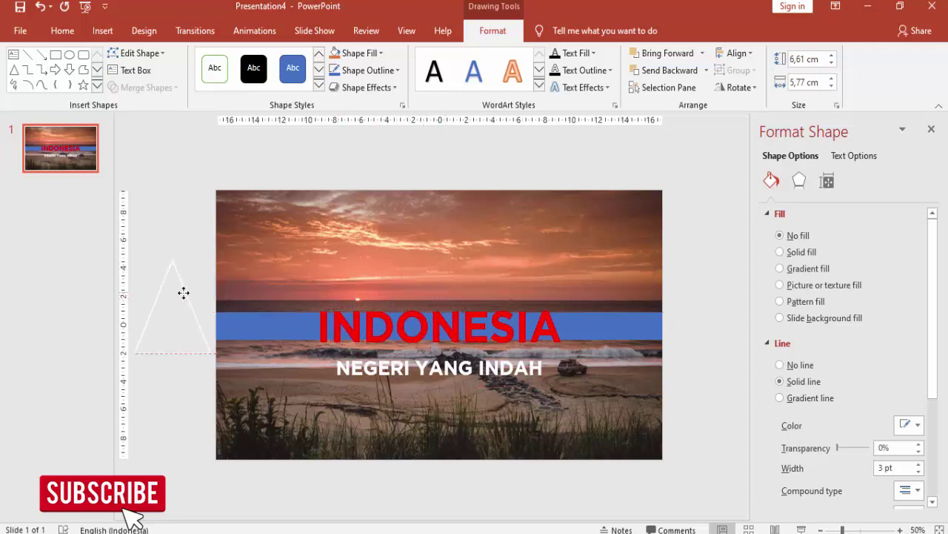
Send the triangle to the back, behind the blue band.
left_click_drag(184, 293, 183, 298)
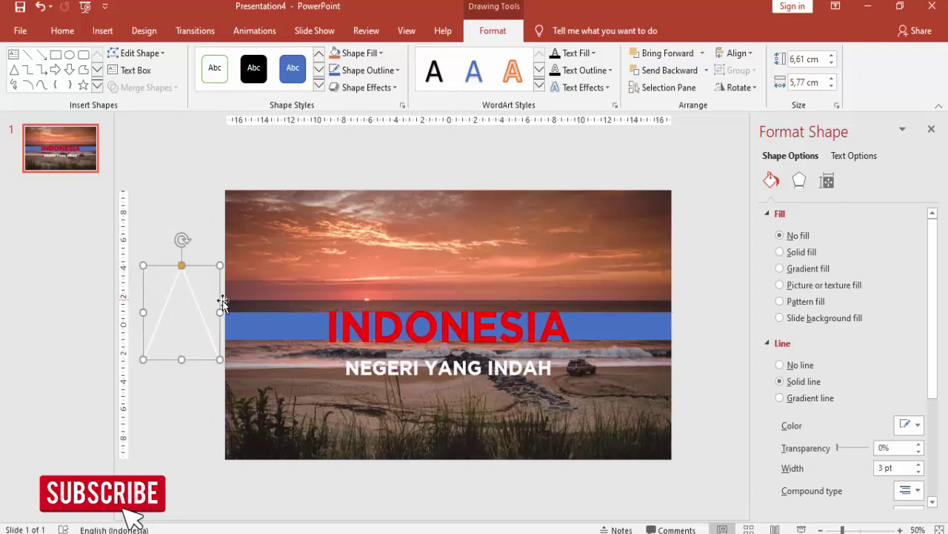
left_click(608, 330)
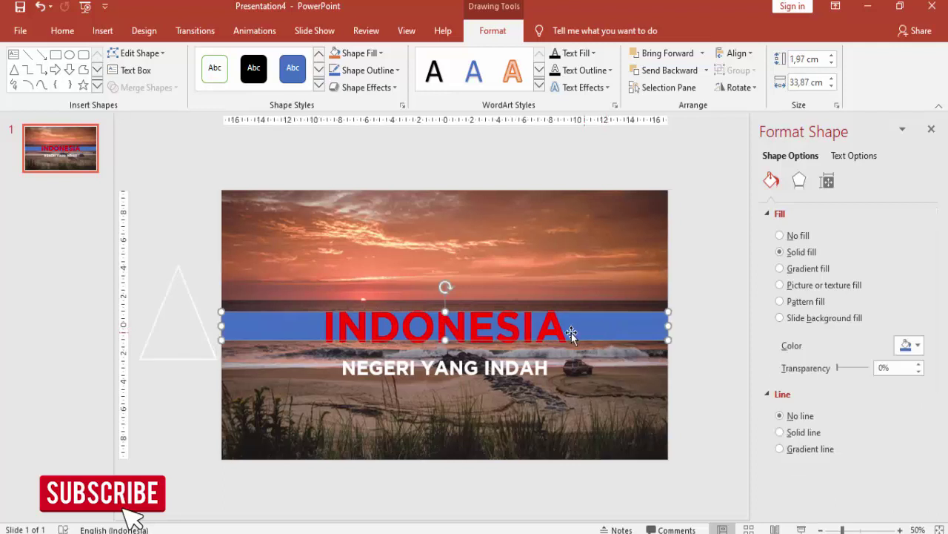
left_click(189, 301)
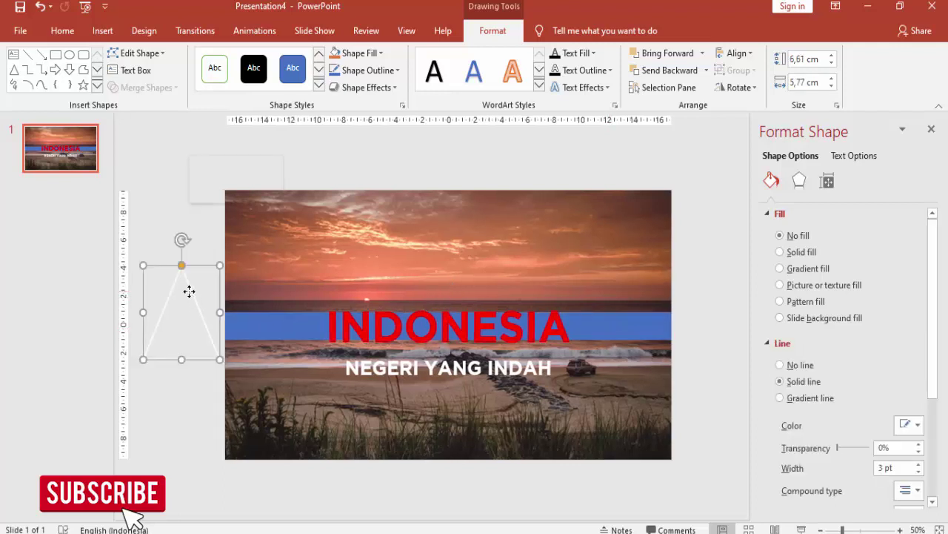
right_click(188, 290)
left_click(237, 375)
mouse_move(197, 306)
left_mouse_down()
mouse_move(377, 299)
mouse_move(196, 297)
left_mouse_up()
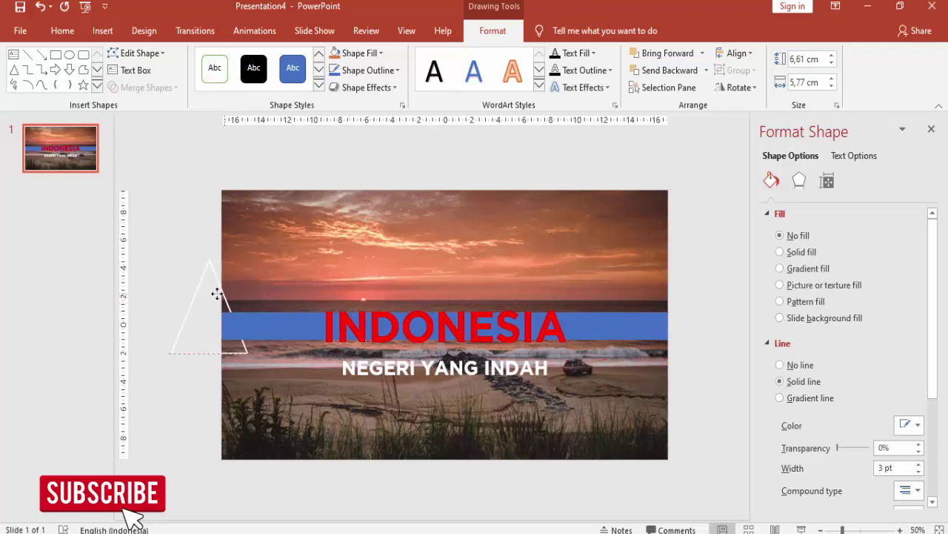
Give the band a slide background fill and close the Format Shape pane.
left_click(263, 323)
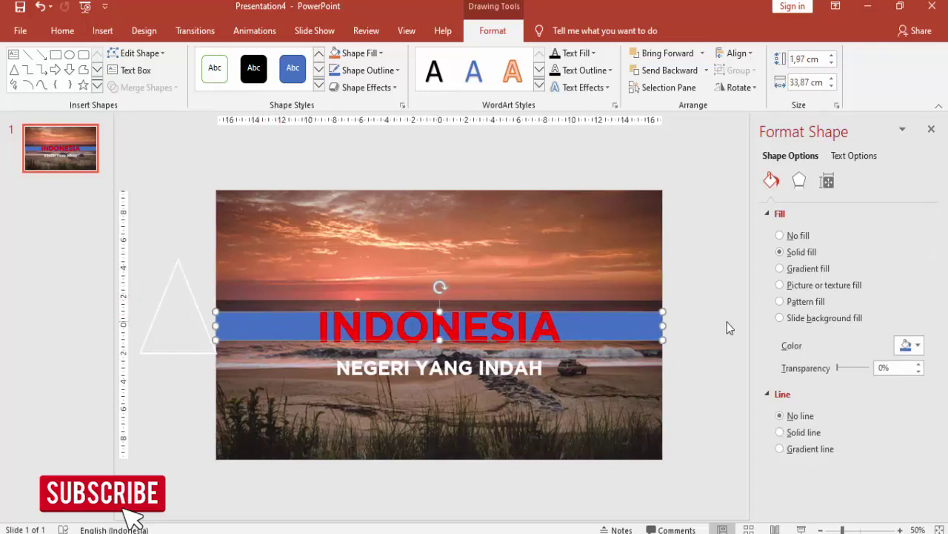
left_click(781, 319)
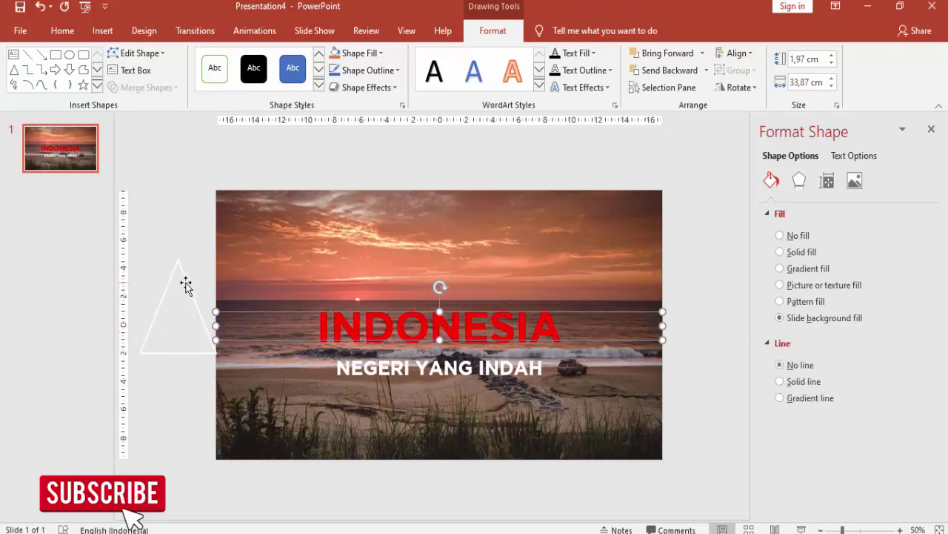
mouse_move(186, 284)
left_mouse_down()
mouse_move(344, 289)
mouse_move(179, 279)
left_mouse_up()
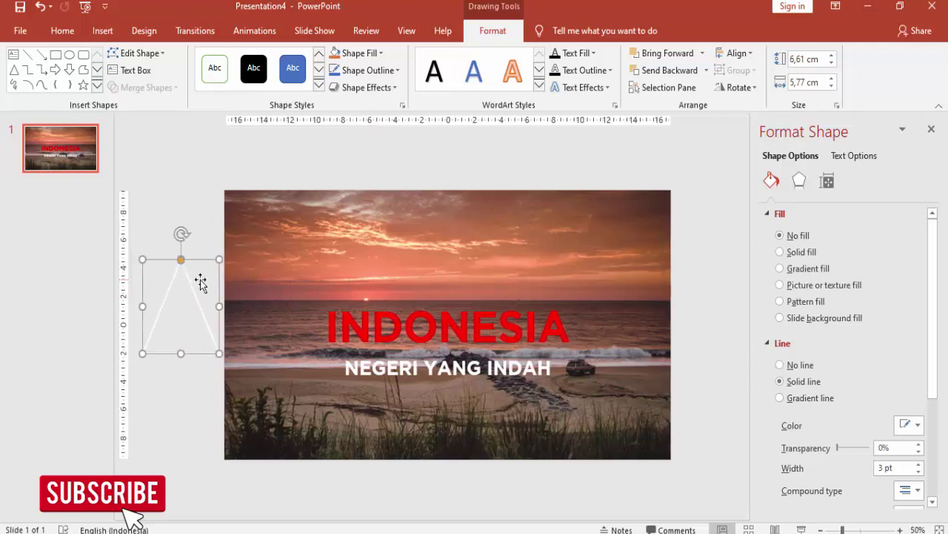
scroll(291, 284, "down", 2)
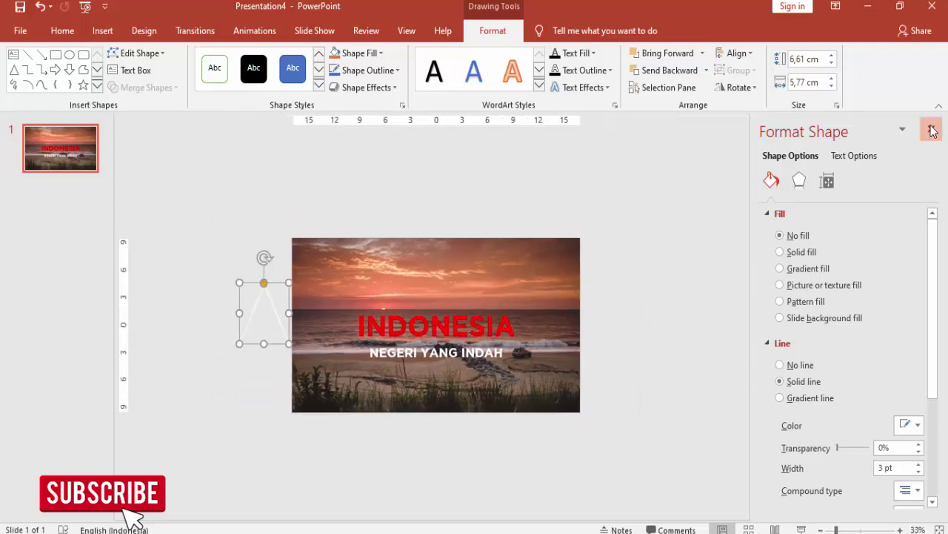
left_click(932, 129)
scroll(729, 290, "up", 2)
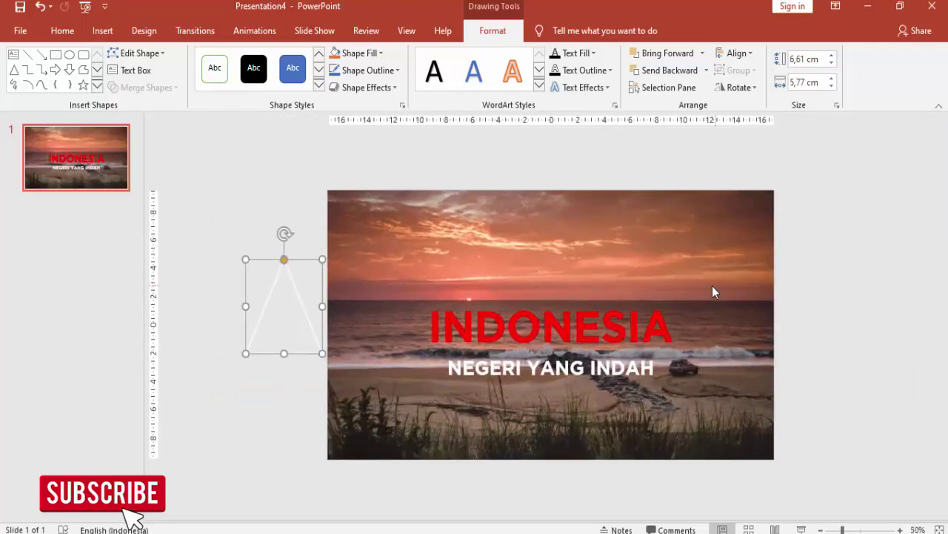
Open the Animation Pane and give INDONESIA a Basic Zoom entrance, then preview it.
left_click(254, 32)
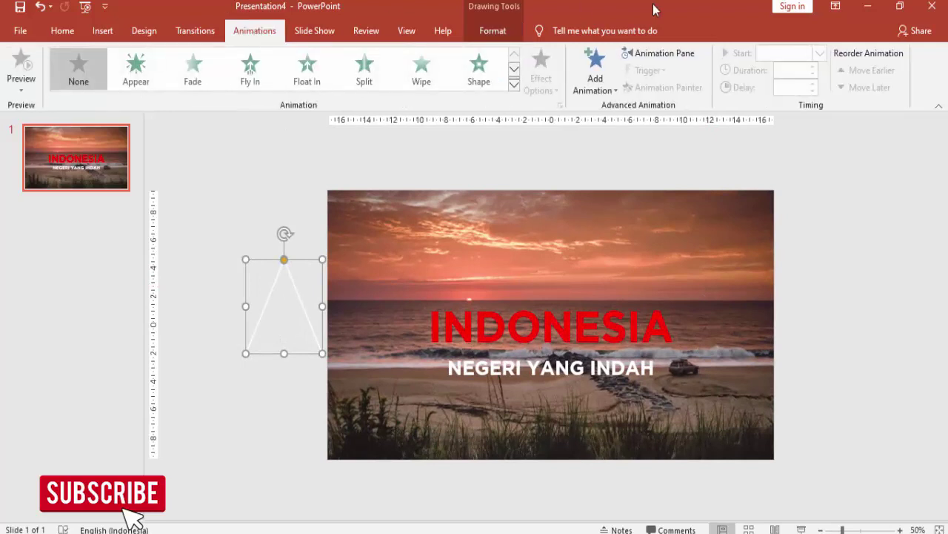
left_click(645, 54)
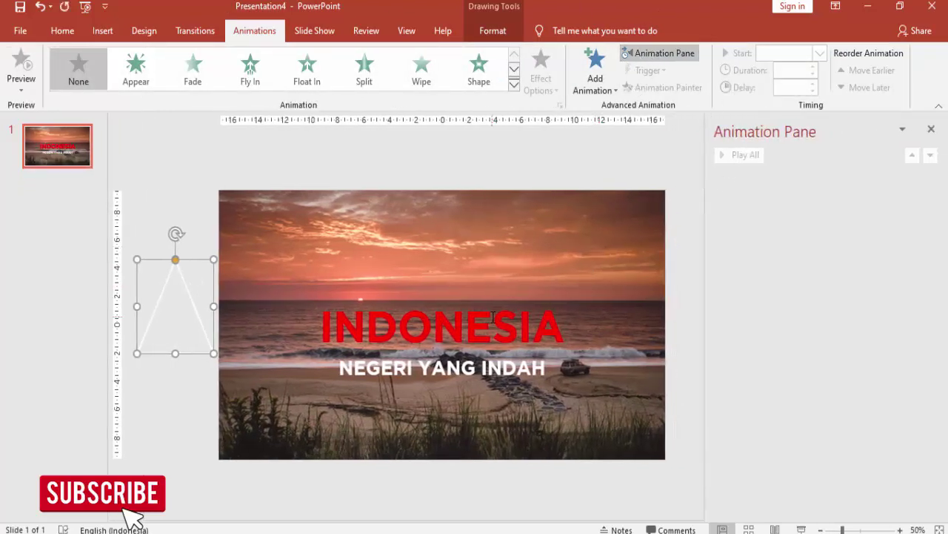
left_click(496, 304)
left_click(488, 296)
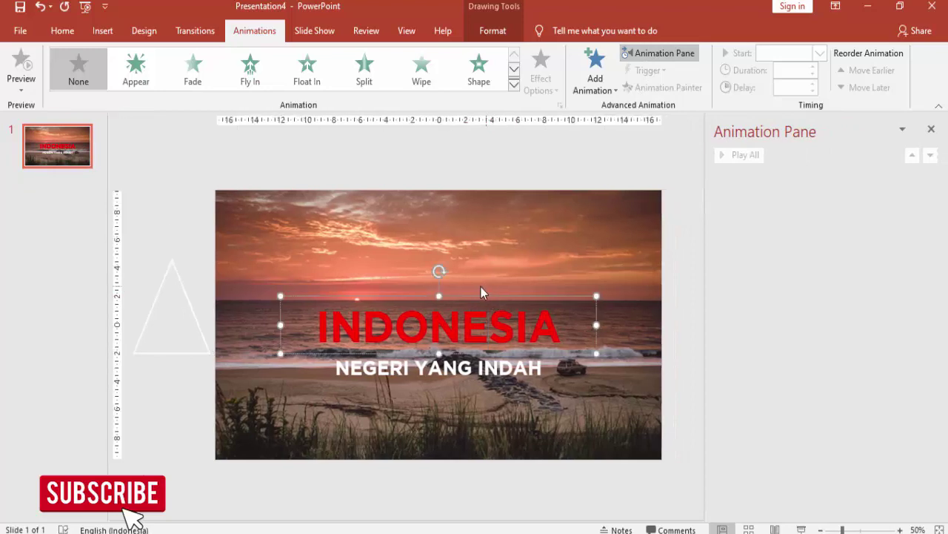
left_click(595, 74)
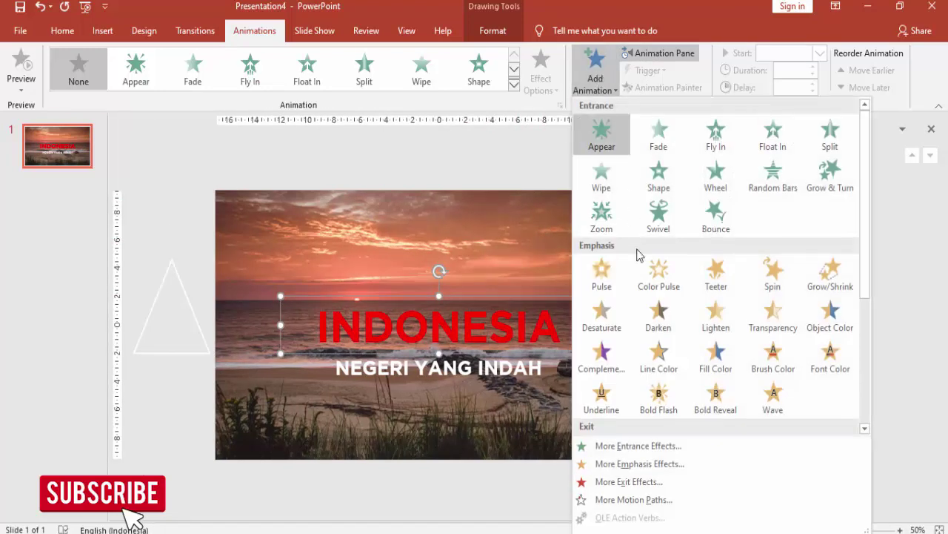
left_click(624, 446)
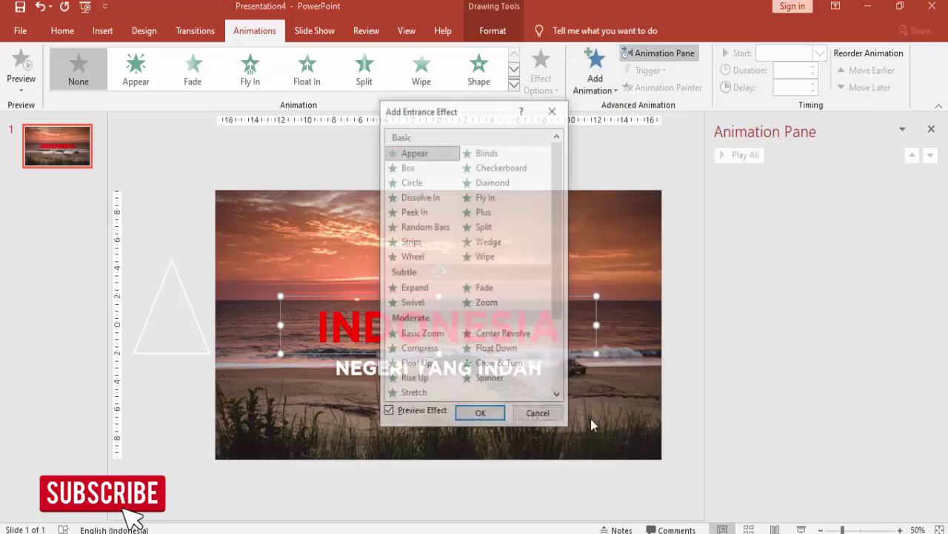
left_click(434, 336)
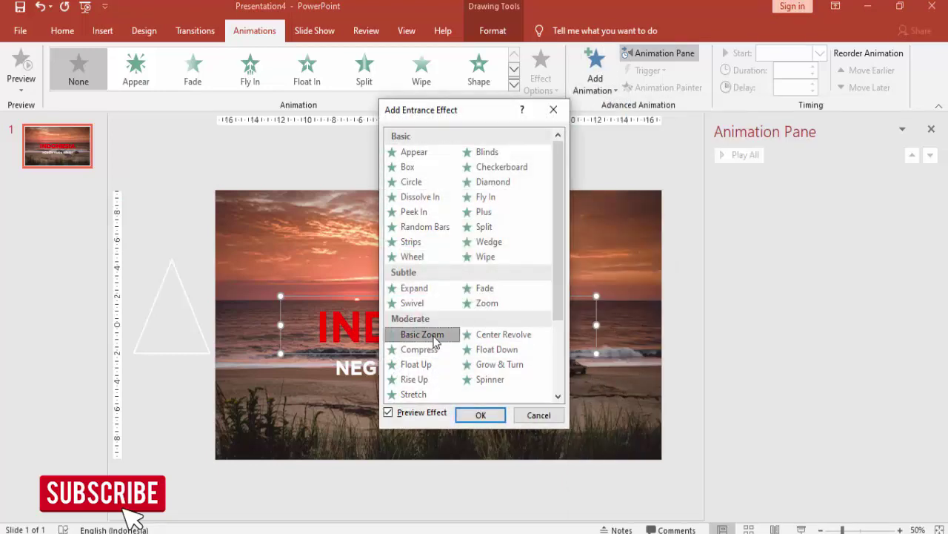
left_click(493, 416)
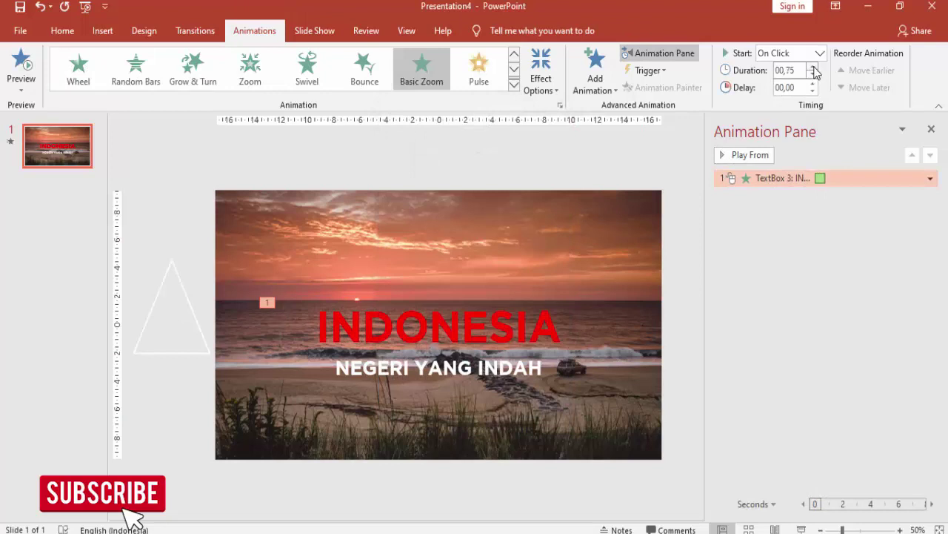
left_click(741, 155)
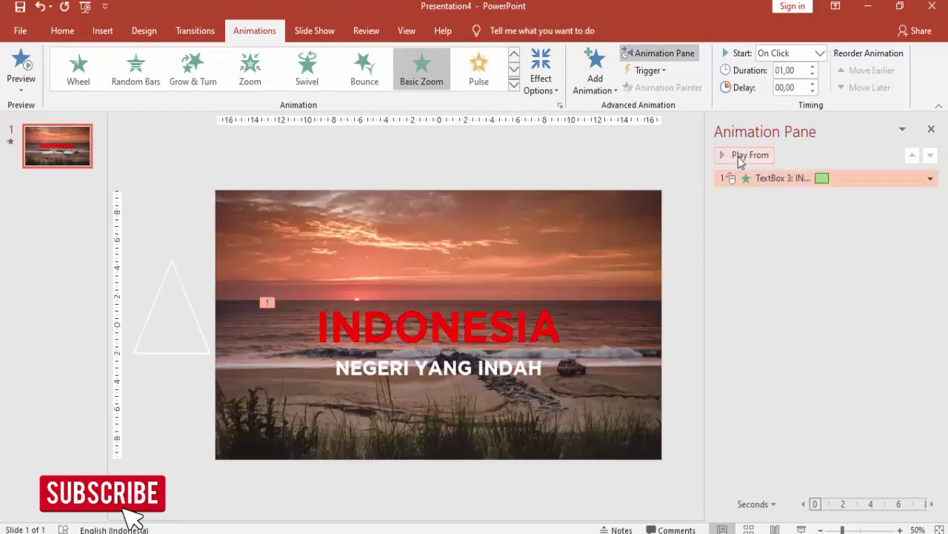
Give the NEGERI YANG INDAH subtitle a Basic Zoom entrance too, then reselect INDONESIA.
left_click(495, 368)
left_click(479, 354)
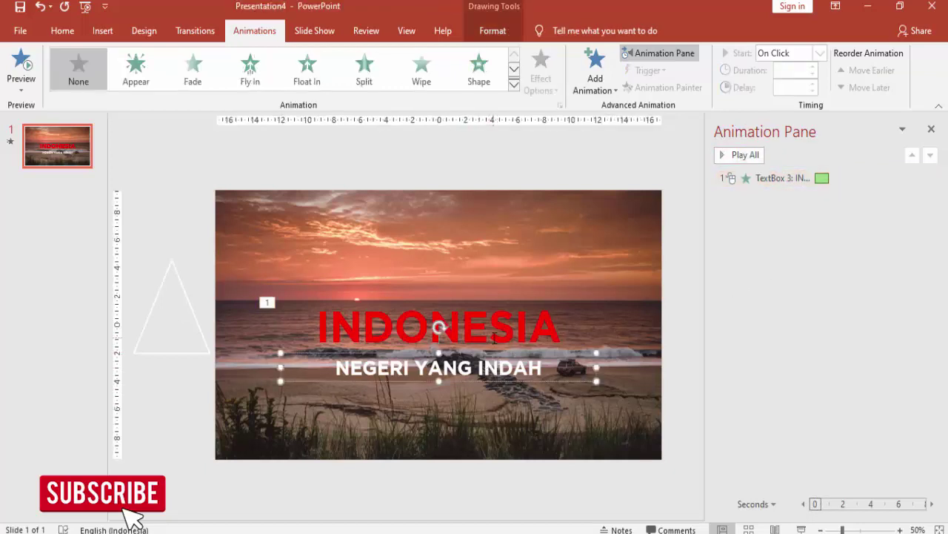
left_click(596, 76)
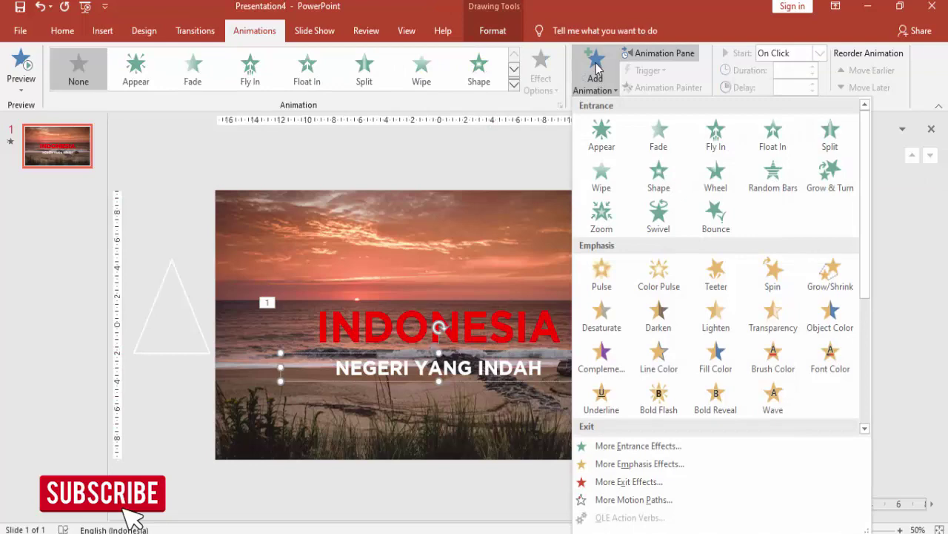
left_click(615, 447)
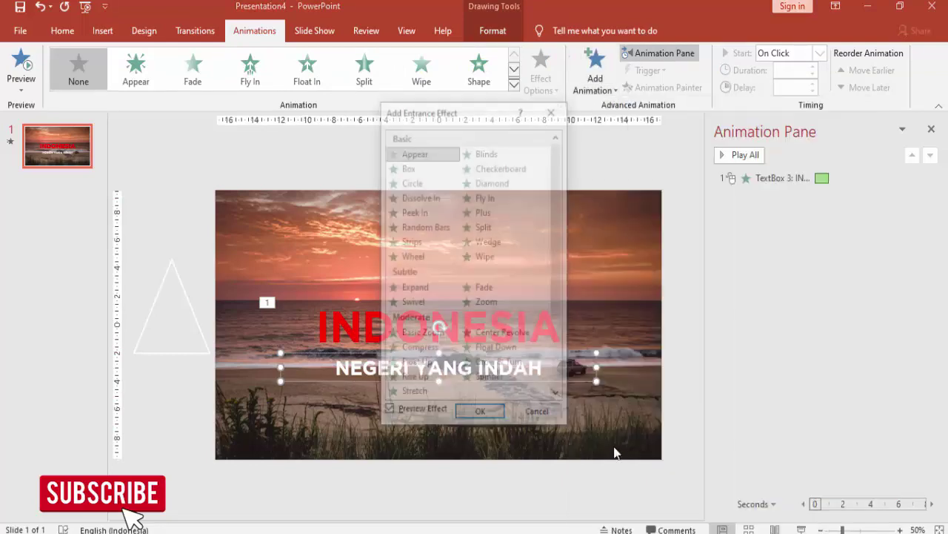
left_click(422, 334)
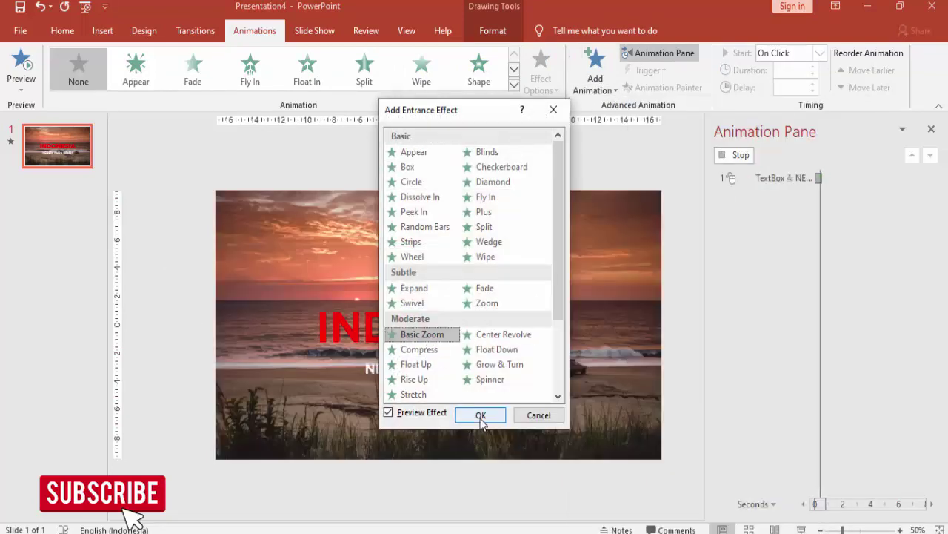
left_click(480, 415)
left_click(556, 339)
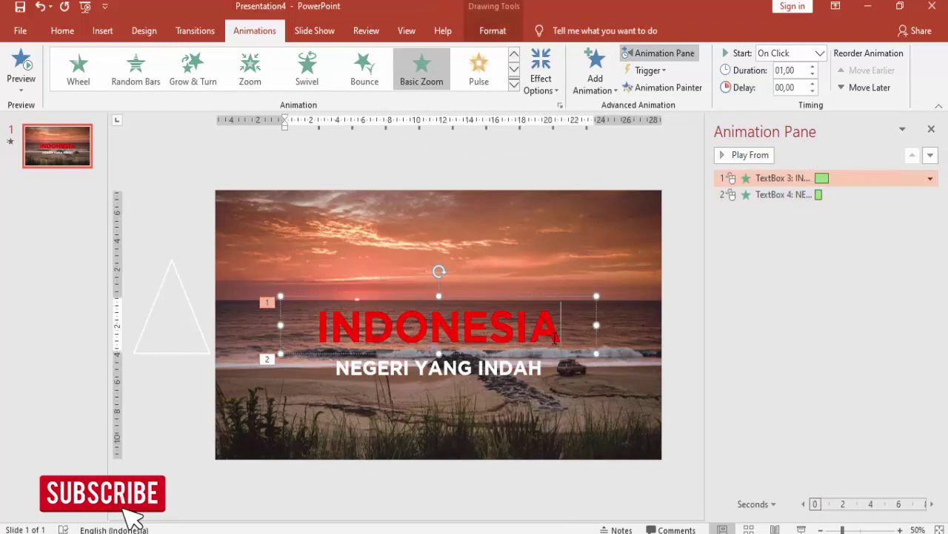
left_click(547, 297)
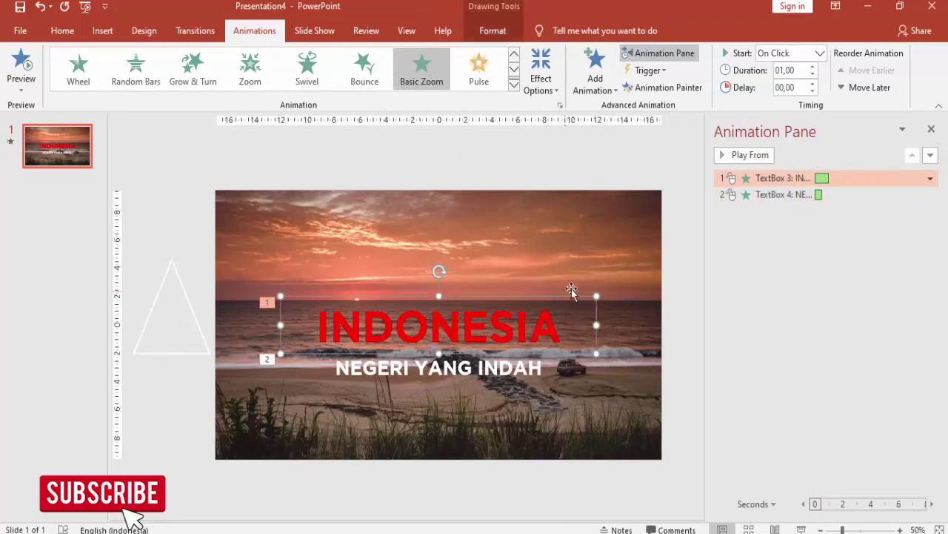
Add a Grow/Shrink emphasis to INDONESIA, move it second, and set it to After Previous with 01,00 duration.
left_click(595, 74)
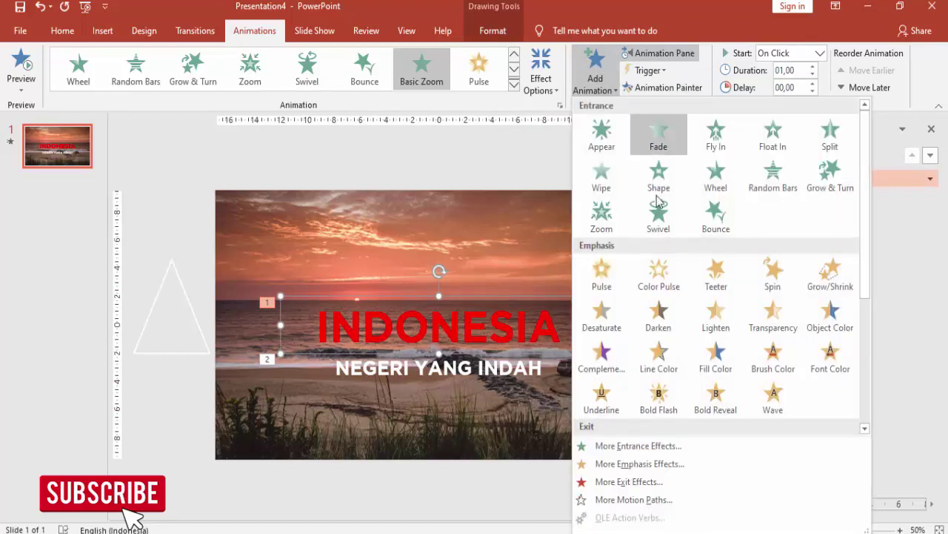
left_click(816, 275)
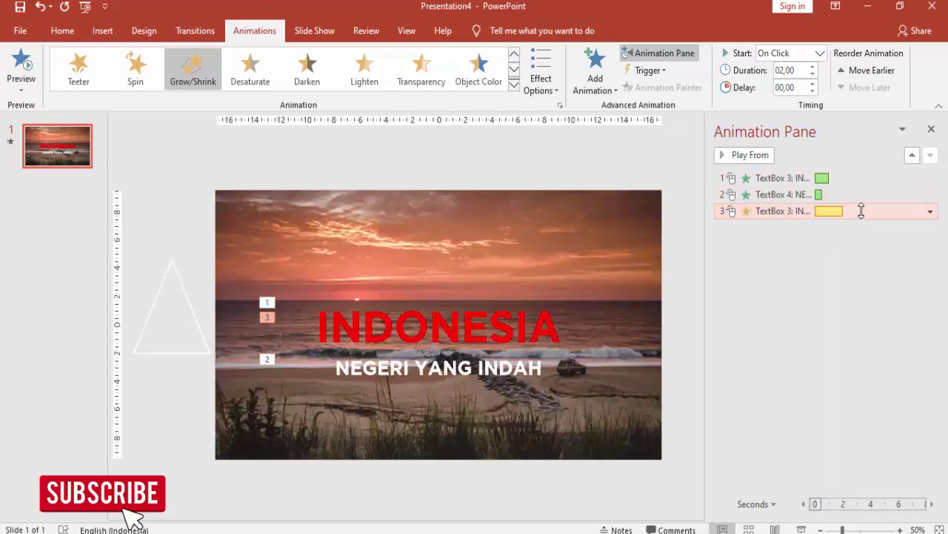
left_click(912, 156)
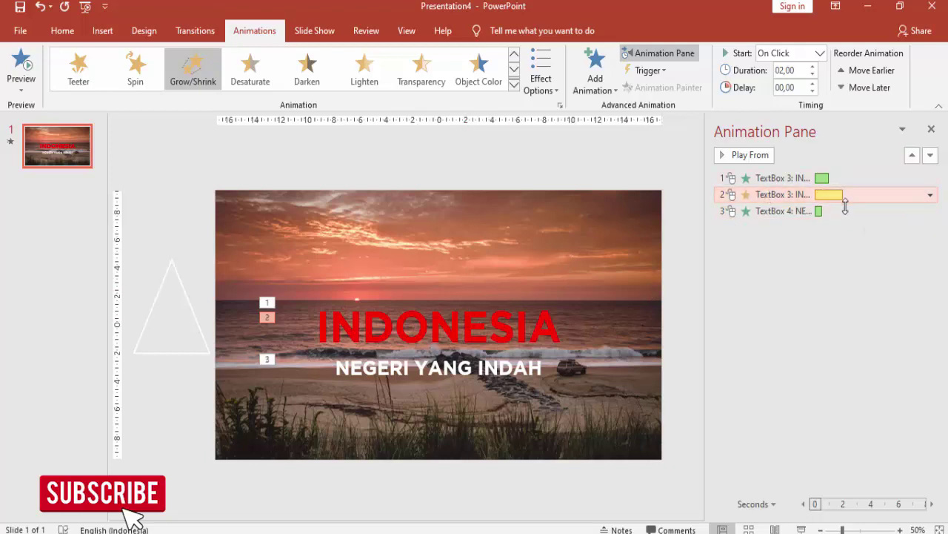
left_click(820, 54)
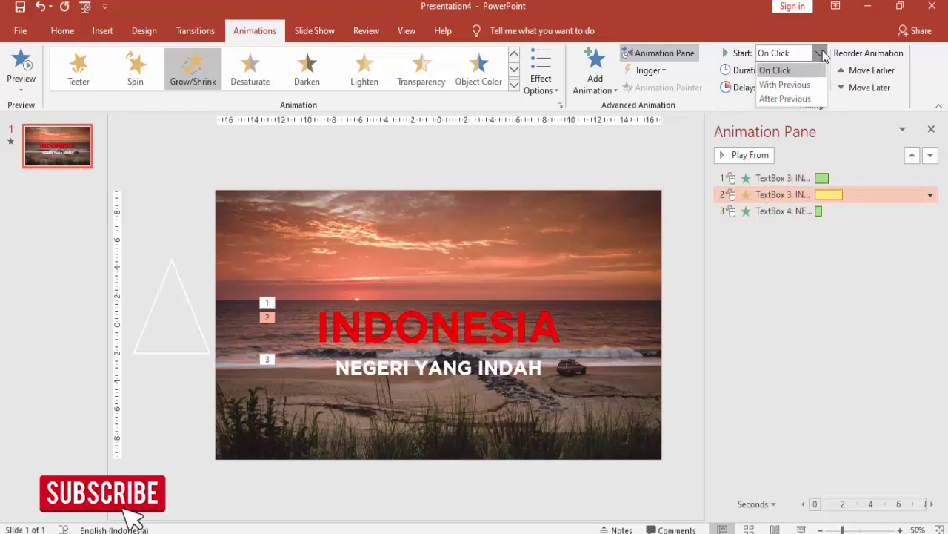
left_click(792, 99)
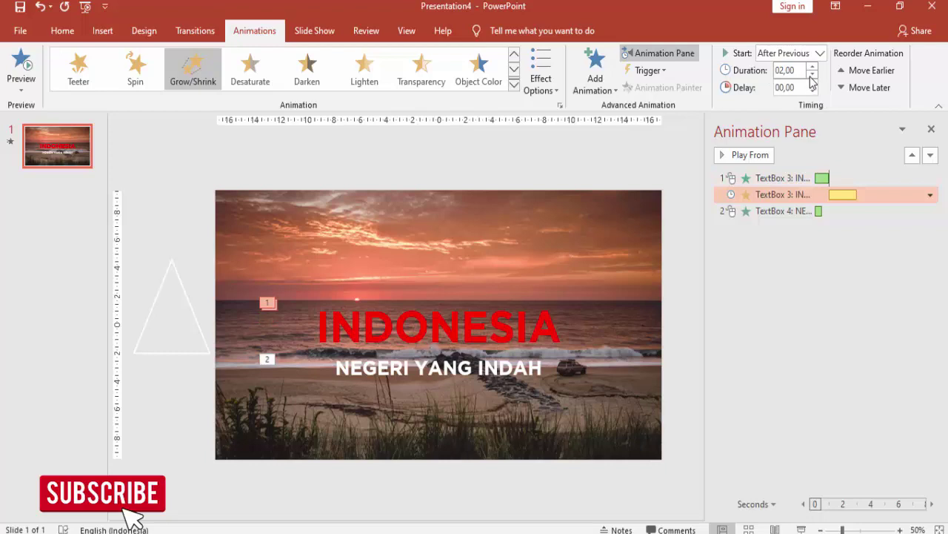
left_click(812, 76)
left_click(812, 75)
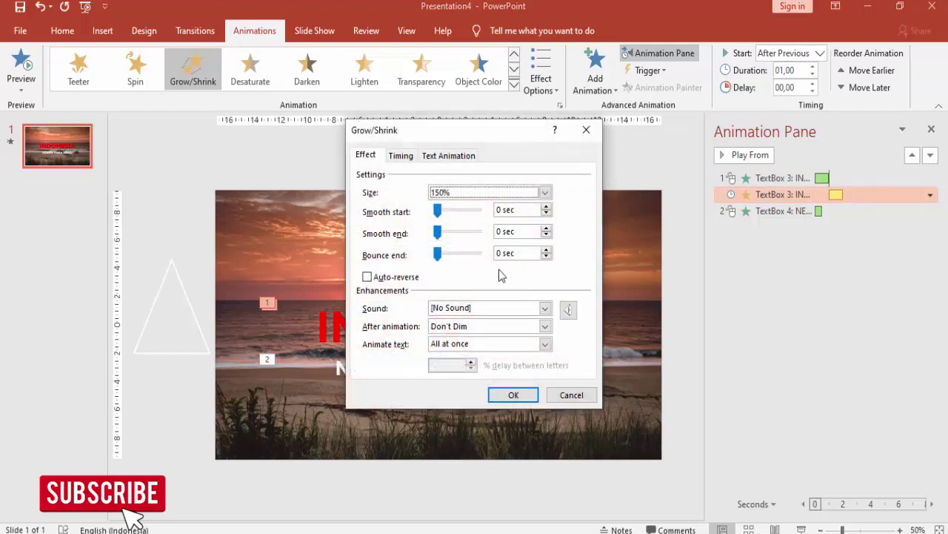
Set INDONESIA's Grow/Shrink to a 130% custom size with a 0.9-second smooth end.
left_click(455, 194)
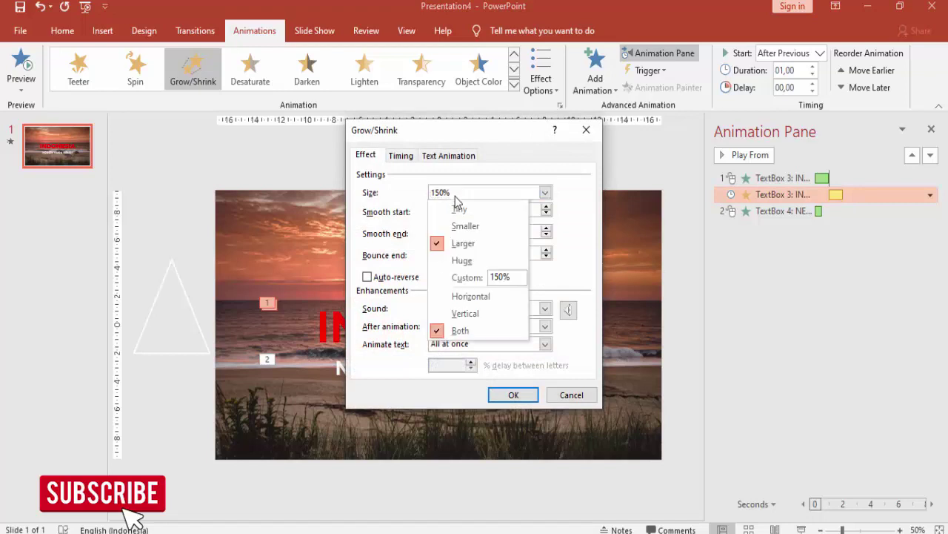
left_click(500, 277)
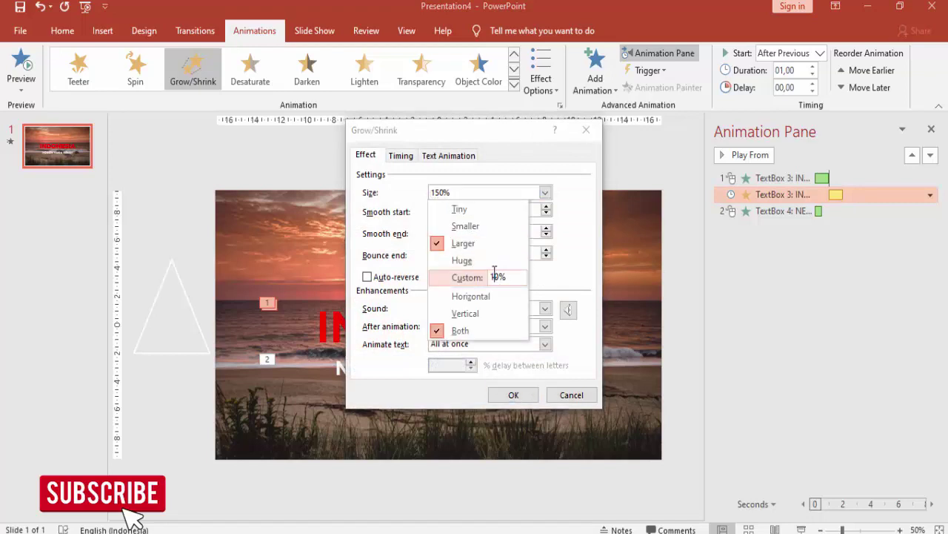
type("3")
key("Return")
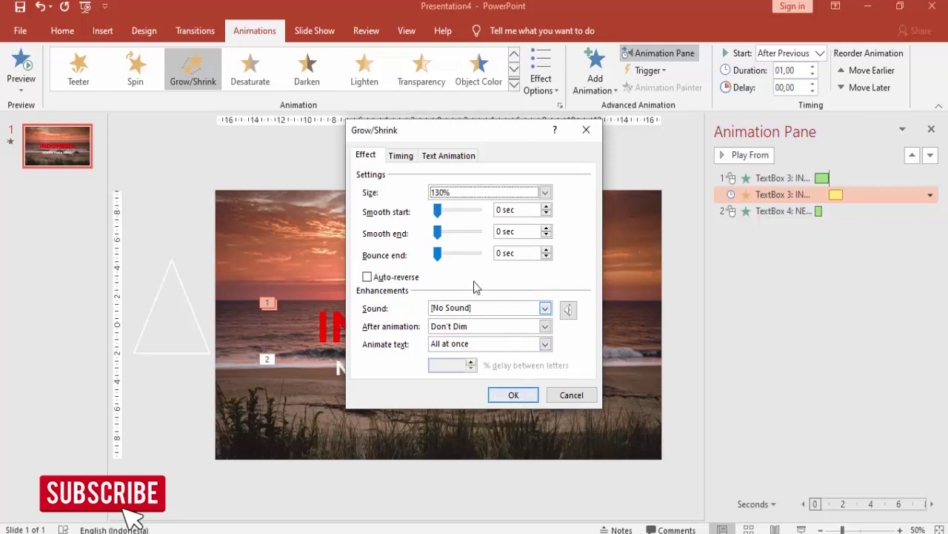
left_click_drag(437, 233, 479, 239)
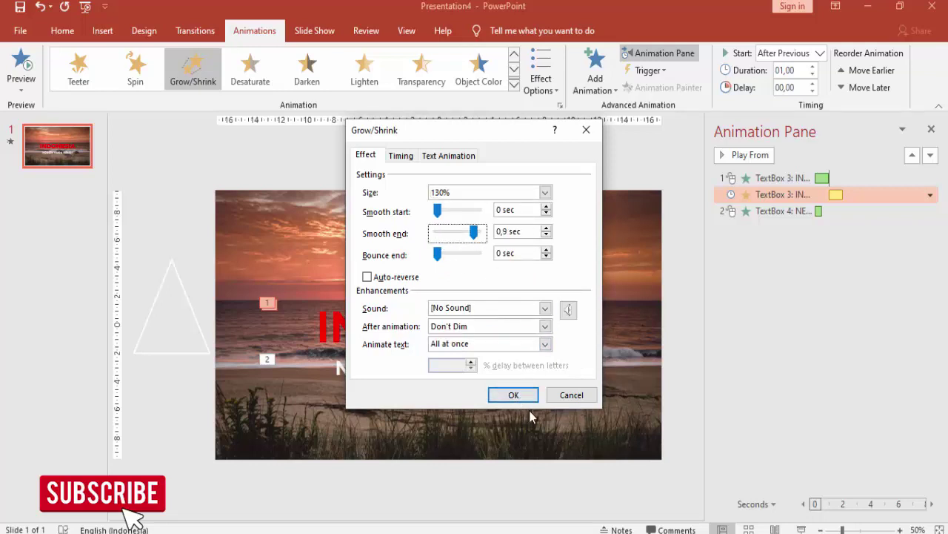
left_click(514, 395)
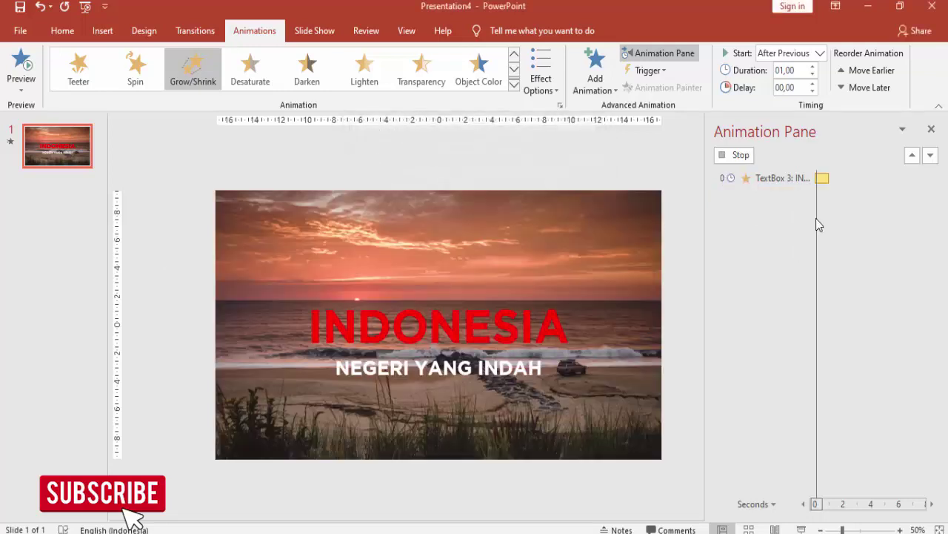
Preview the animations from INDONESIA's entrance, then select the subtitle animation.
left_click(781, 178)
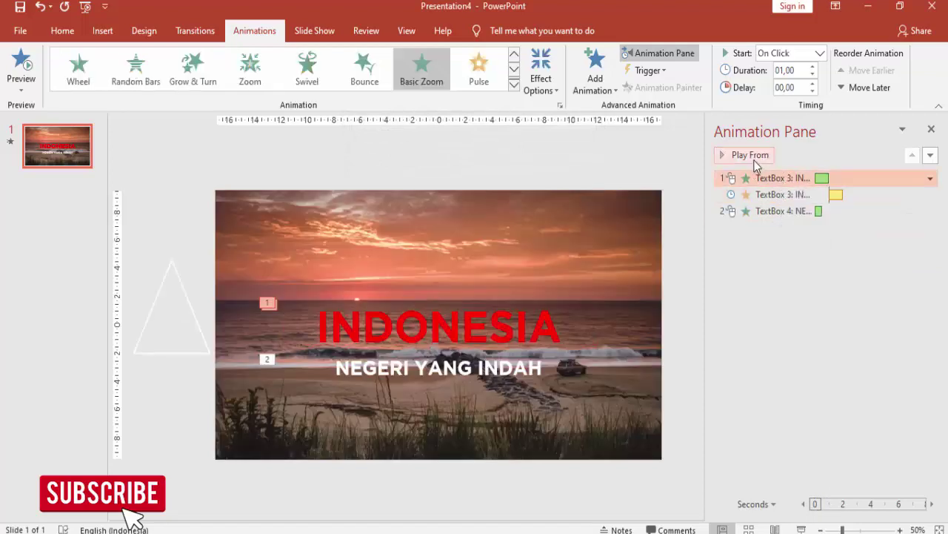
left_click(749, 156)
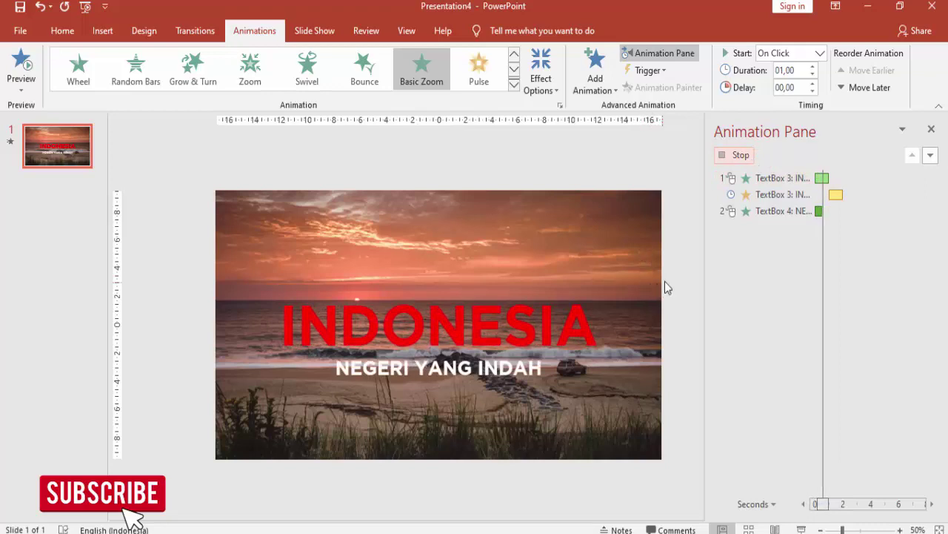
left_click(516, 368)
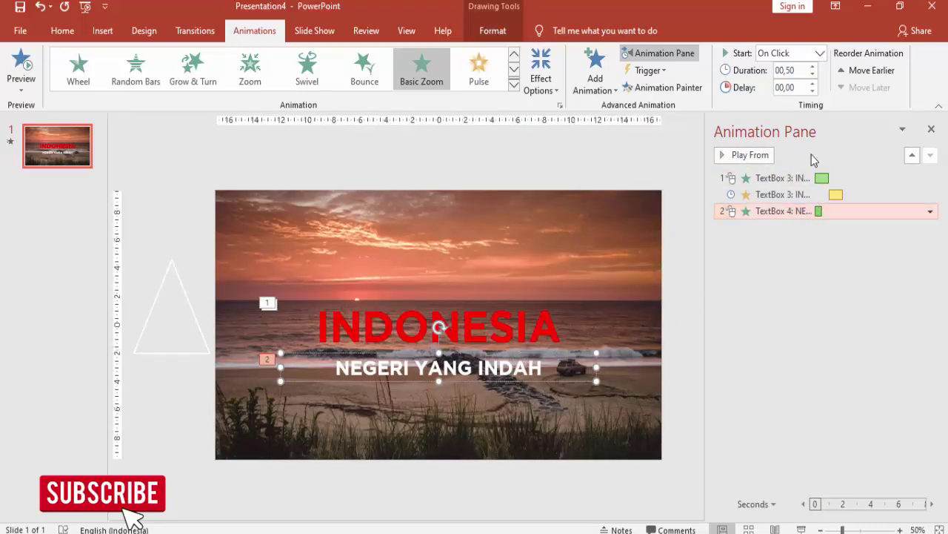
Make the NEGERI YANG INDAH animation start With Previous after a 0.25-second delay.
left_click(820, 54)
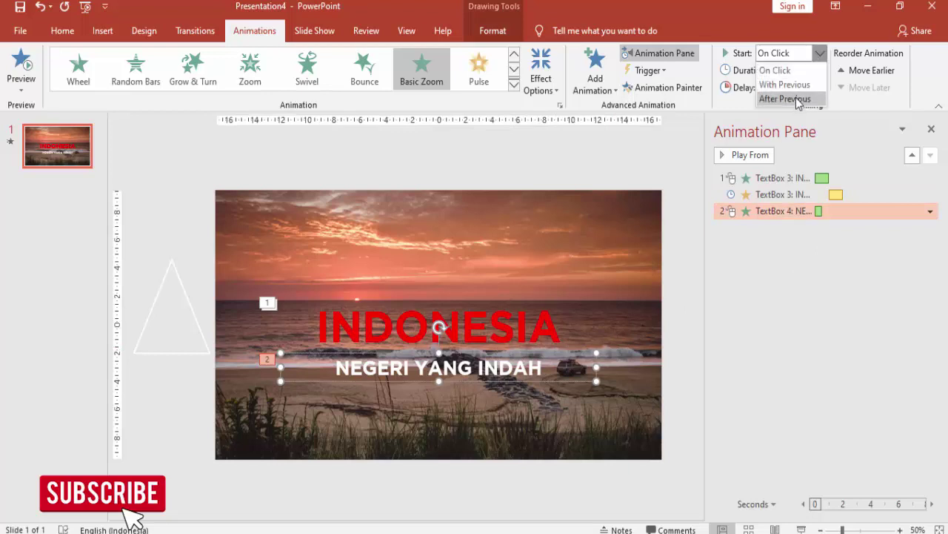
left_click(785, 85)
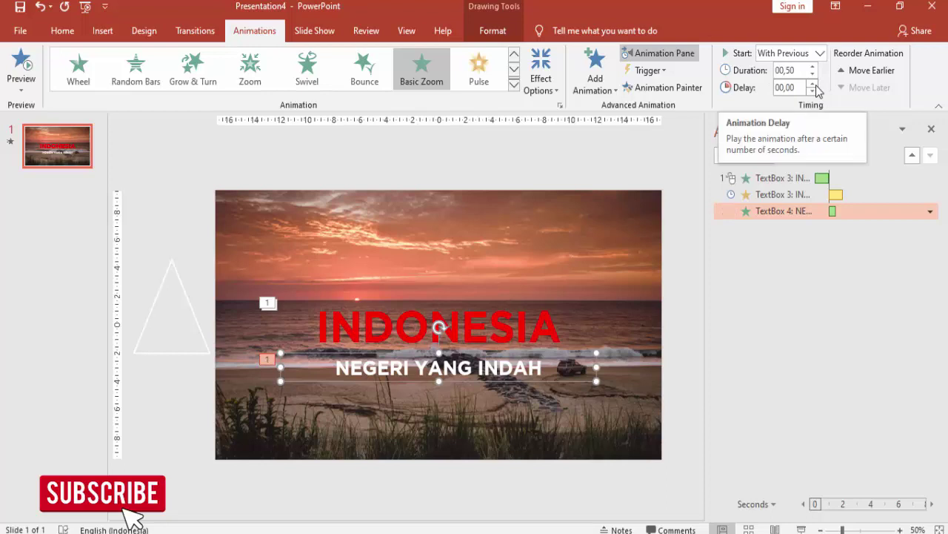
left_click(813, 83)
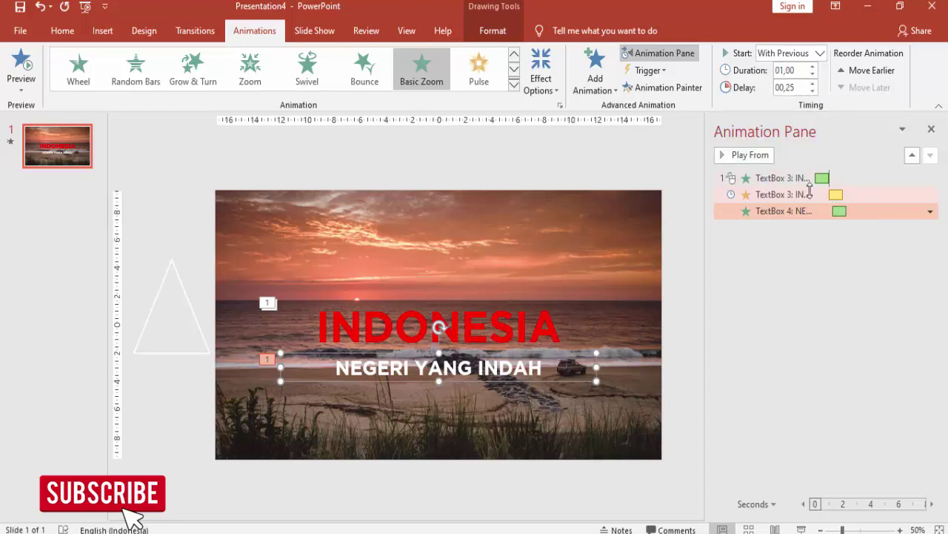
Preview the animations from the first INDONESIA effect, then select the outlined triangle.
left_click(785, 178)
left_click(762, 158)
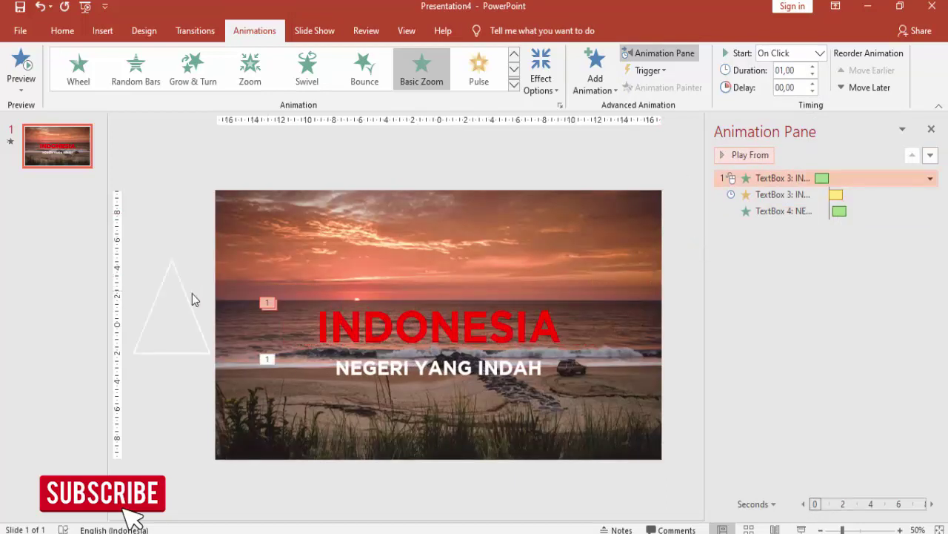
left_click(185, 294)
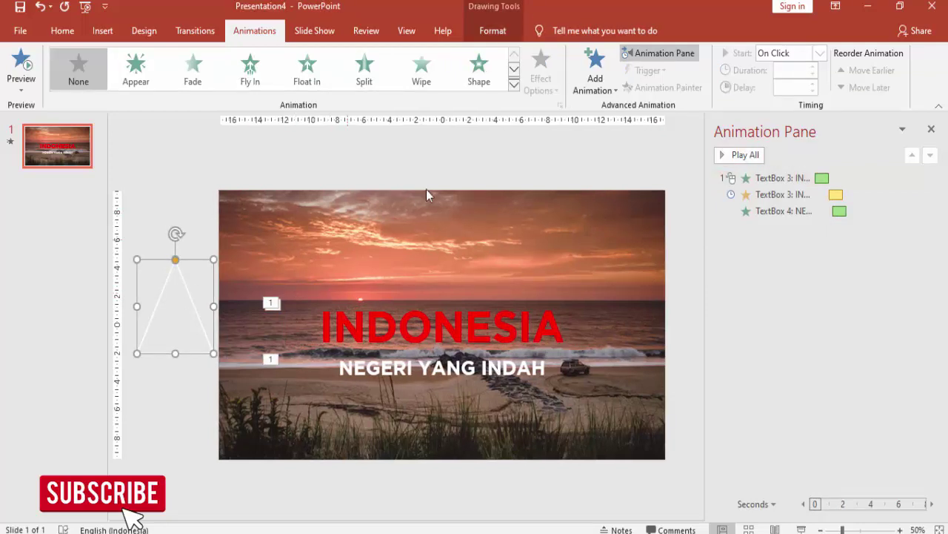
Add a Lines motion path to the outlined triangle, directed to the Right.
left_click(598, 73)
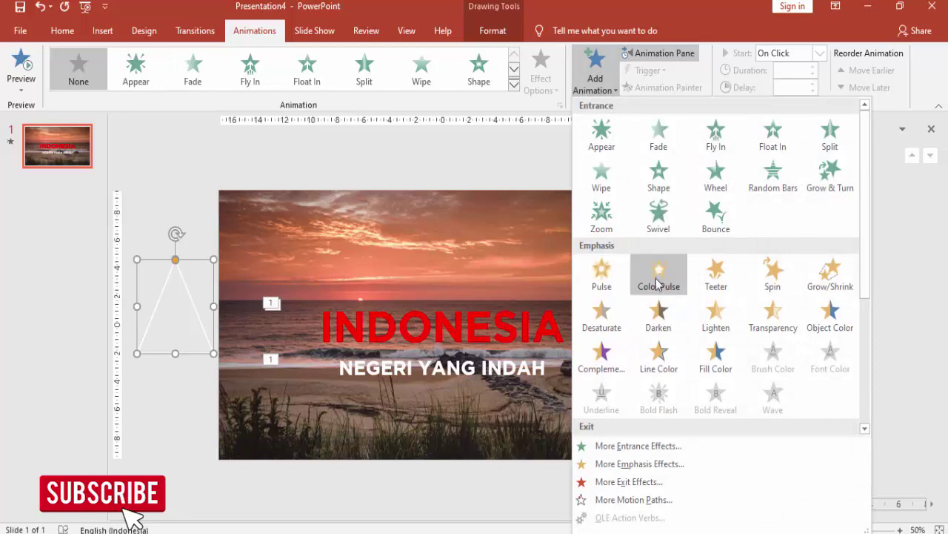
scroll(656, 284, "down", 5)
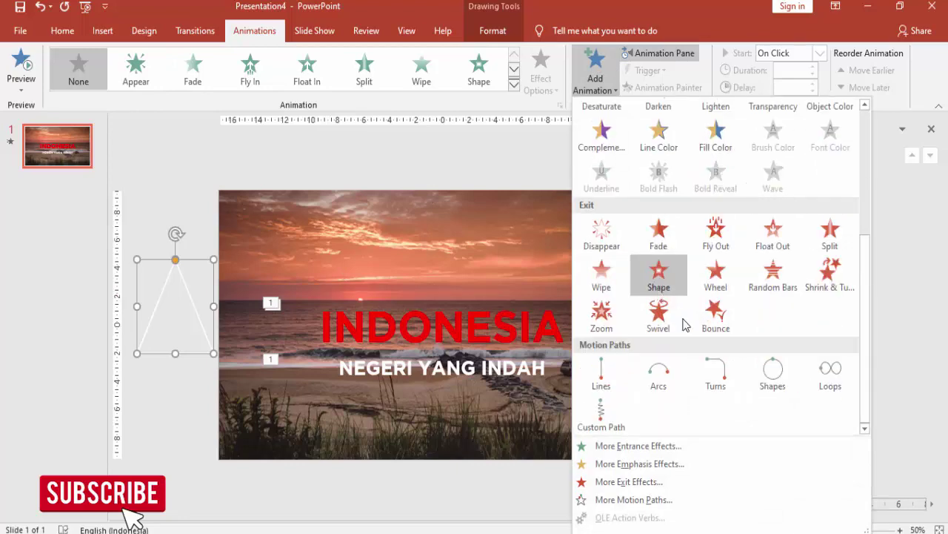
left_click(606, 372)
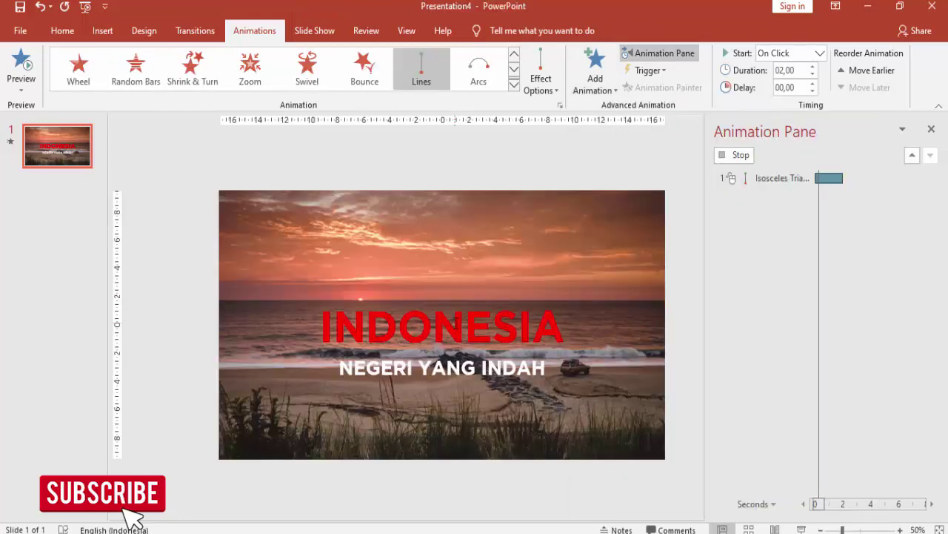
left_click(547, 67)
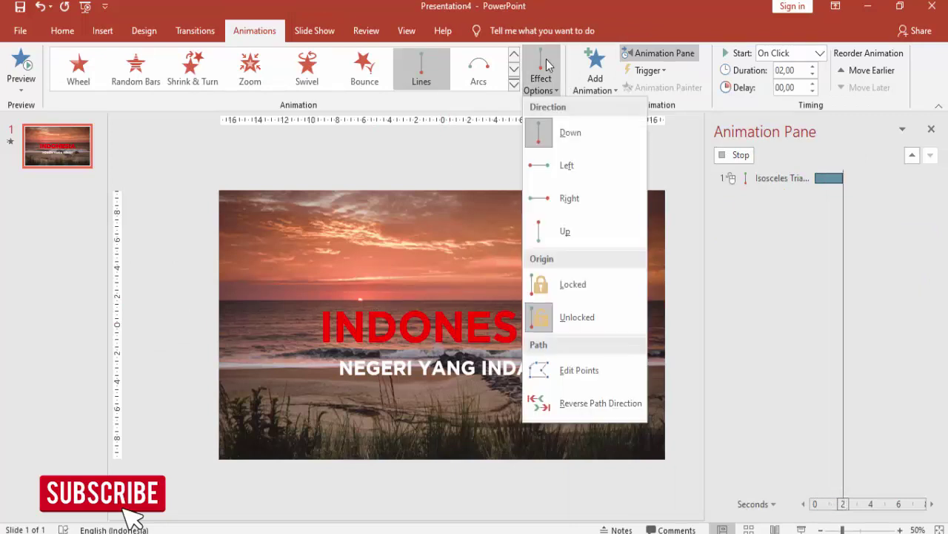
left_click(567, 198)
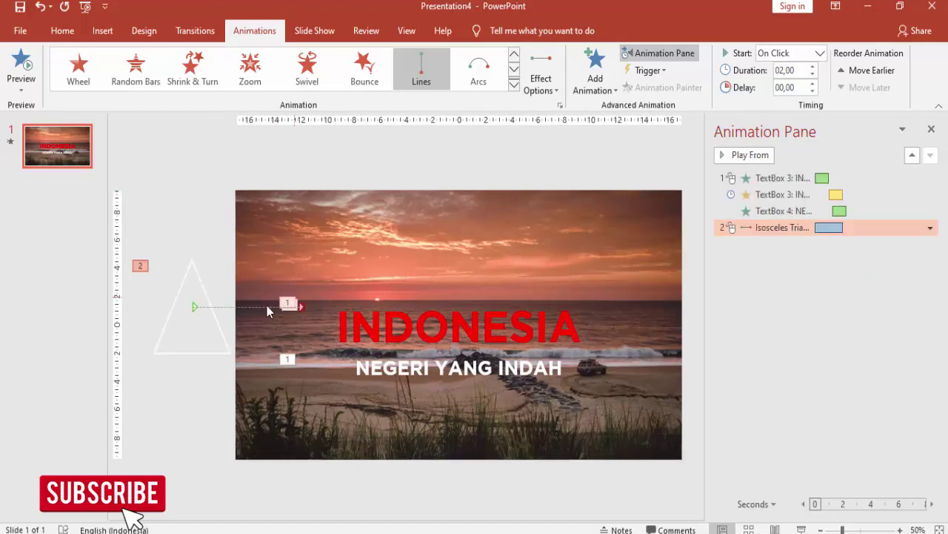
Drag the path's endpoint to the slide centre and adjust its start point.
scroll(263, 314, "down", 2)
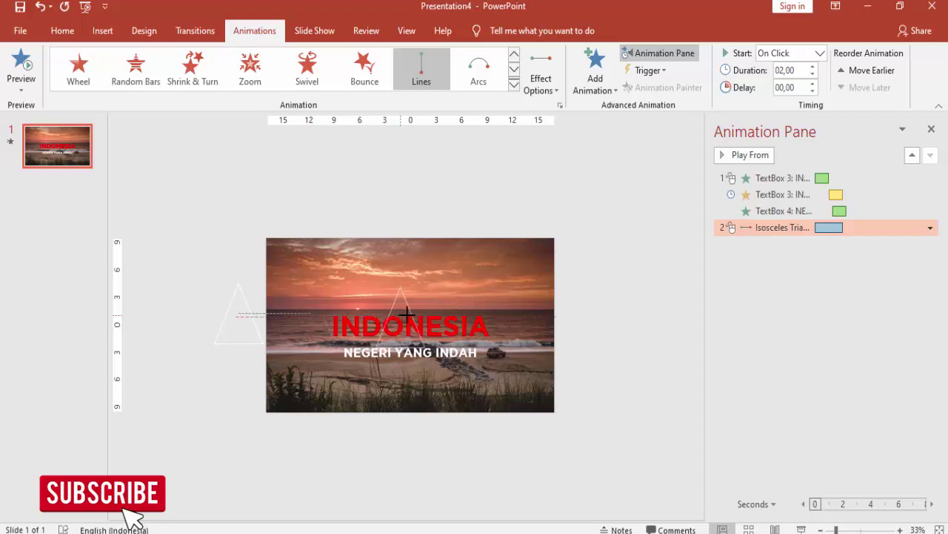
left_click_drag(369, 314, 411, 316)
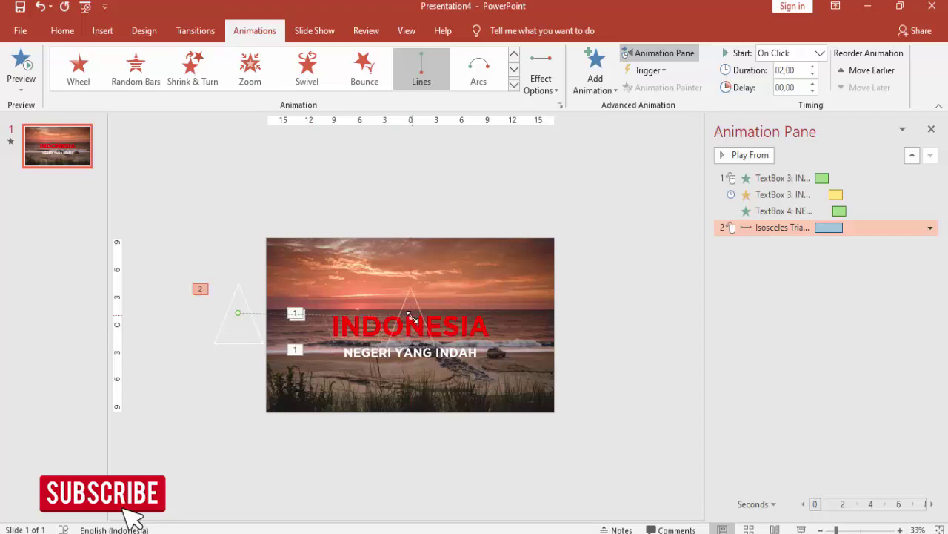
left_click(237, 313)
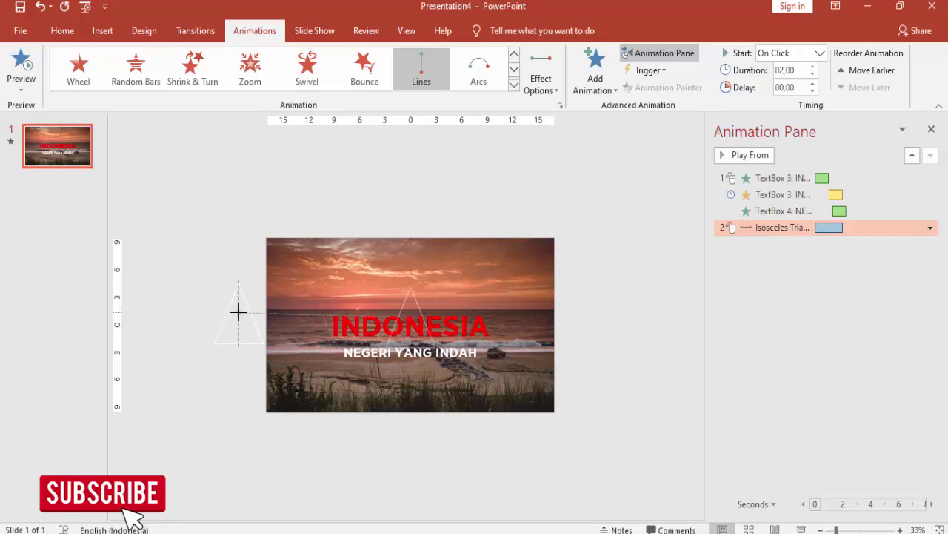
left_click_drag(237, 312, 235, 318)
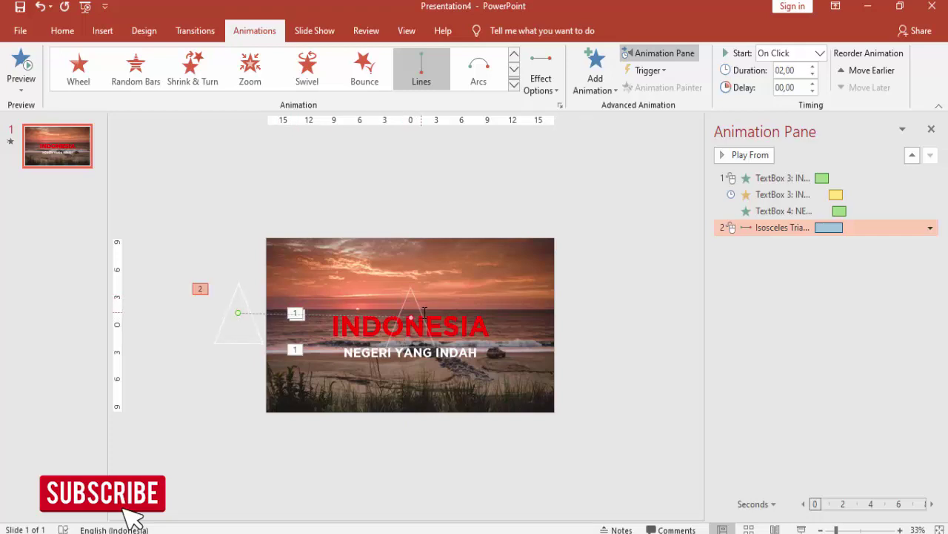
Set the triangle's motion path to start With Previous, lasting 1.5 s after a 0.25 s delay, and preview it.
left_click(601, 278)
left_click(411, 315)
left_click(819, 53)
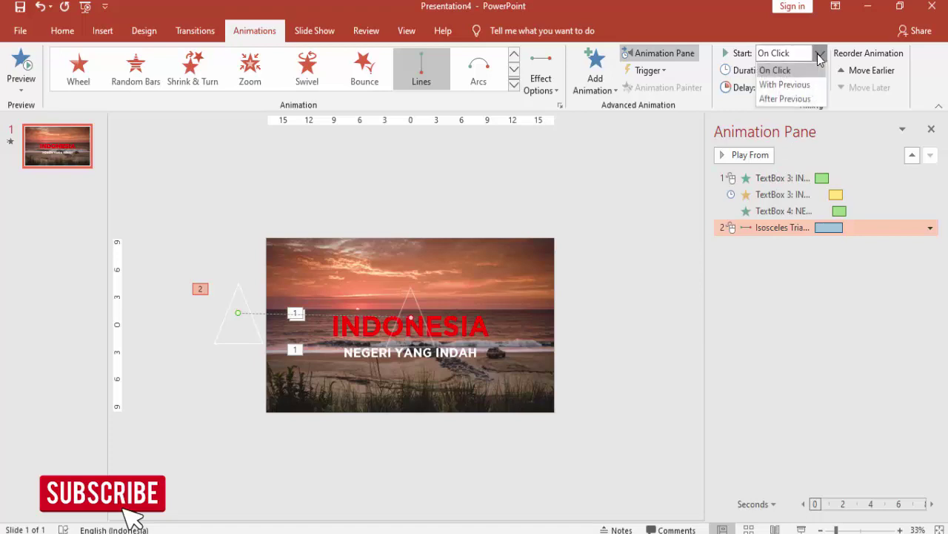
left_click(800, 101)
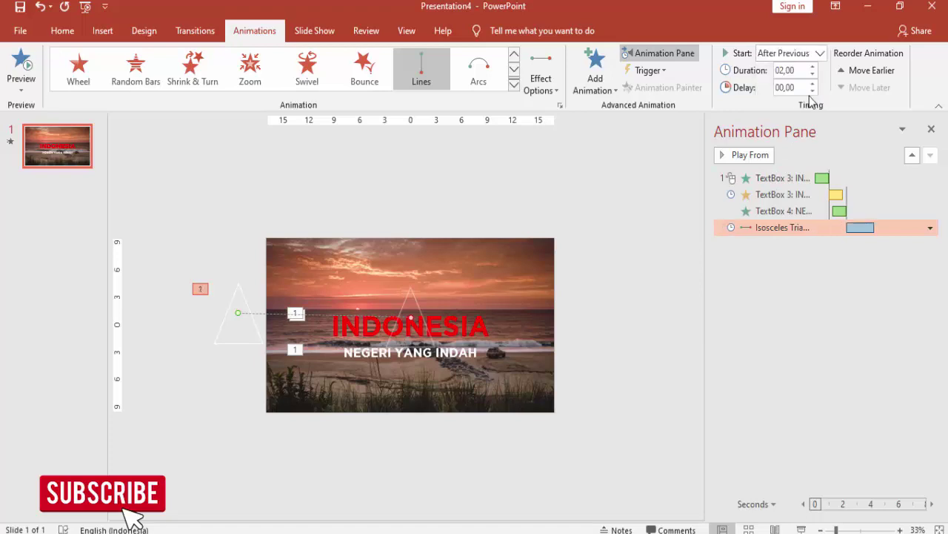
left_click(819, 54)
left_click(805, 84)
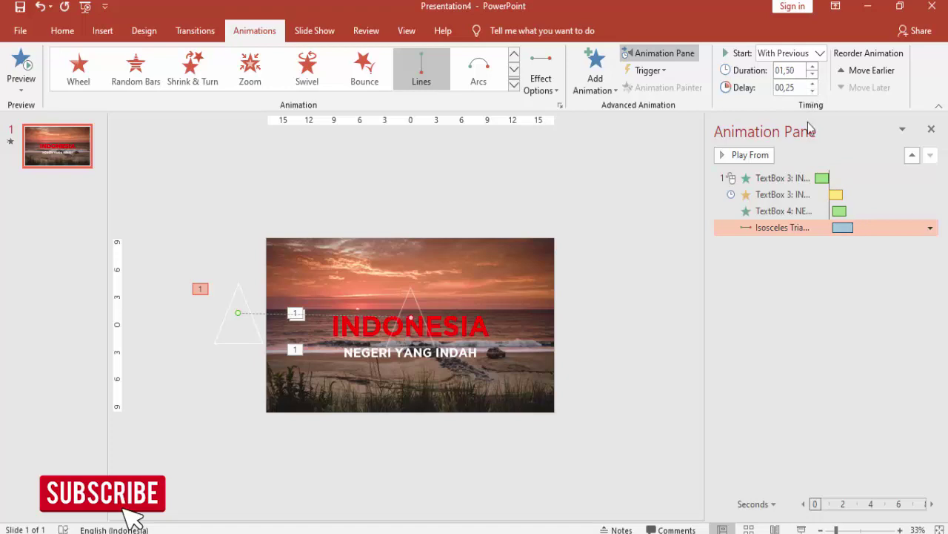
left_click(763, 156)
Add a Spin emphasis to the triangle starting With Previous, and preview from the motion path.
left_click(595, 74)
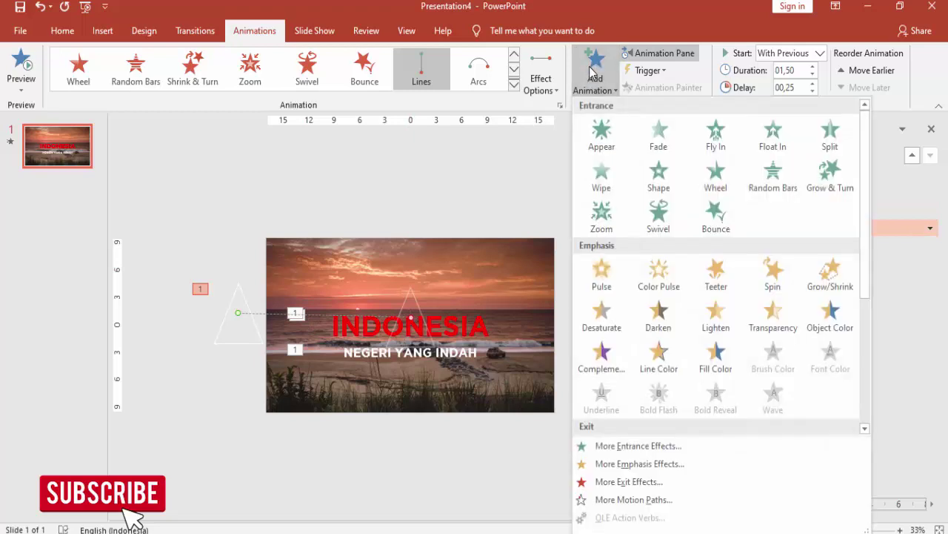
left_click(785, 274)
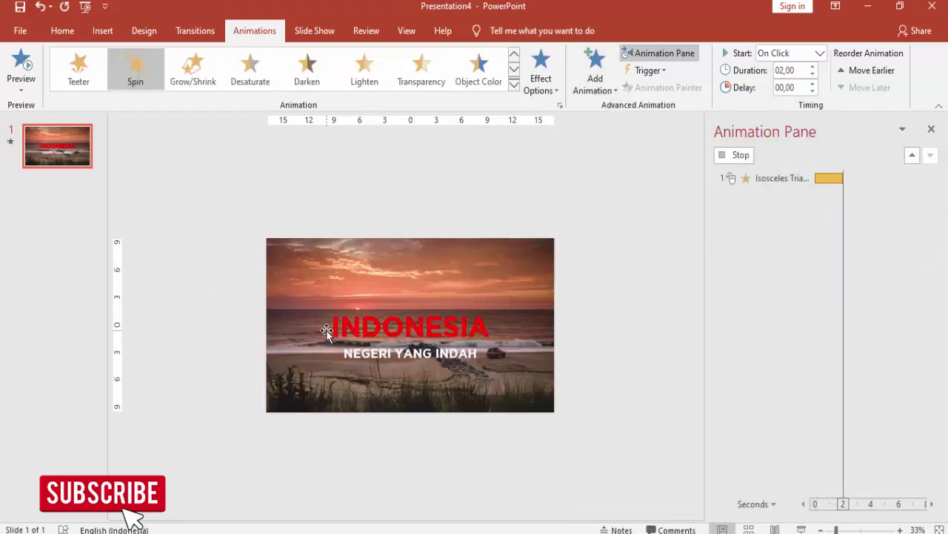
left_click(820, 53)
left_click(785, 84)
left_click(813, 84)
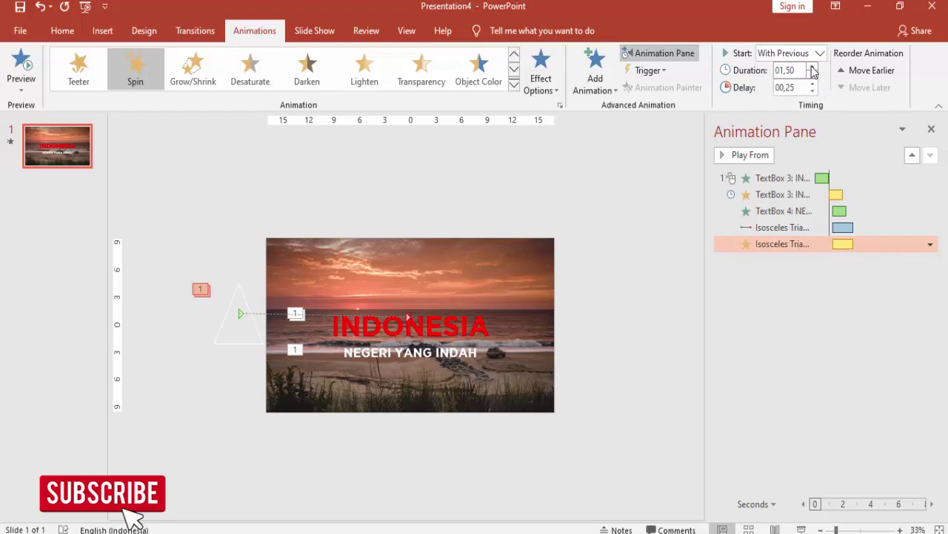
left_click(783, 228)
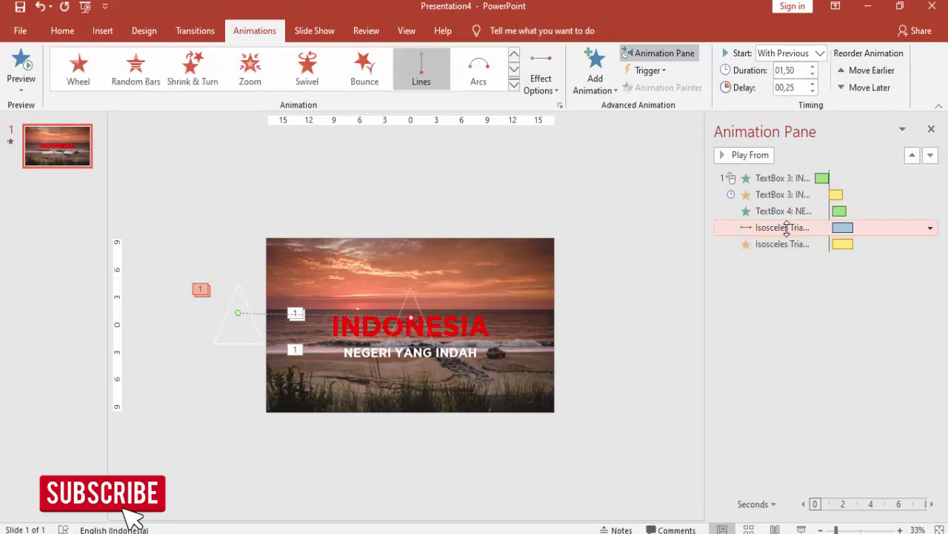
left_click(750, 155)
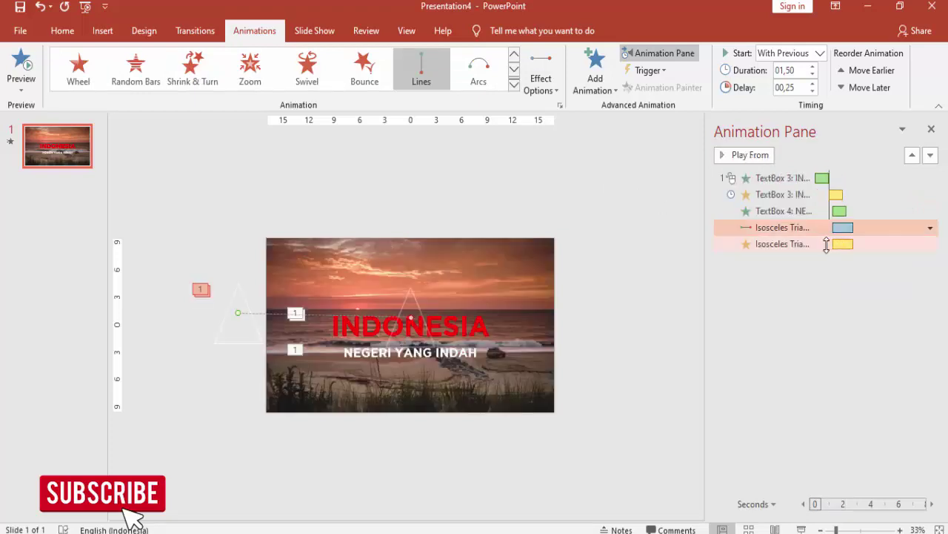
Retime the spin to a 0.75-second delay and 1-second duration, then preview again.
left_click(827, 246)
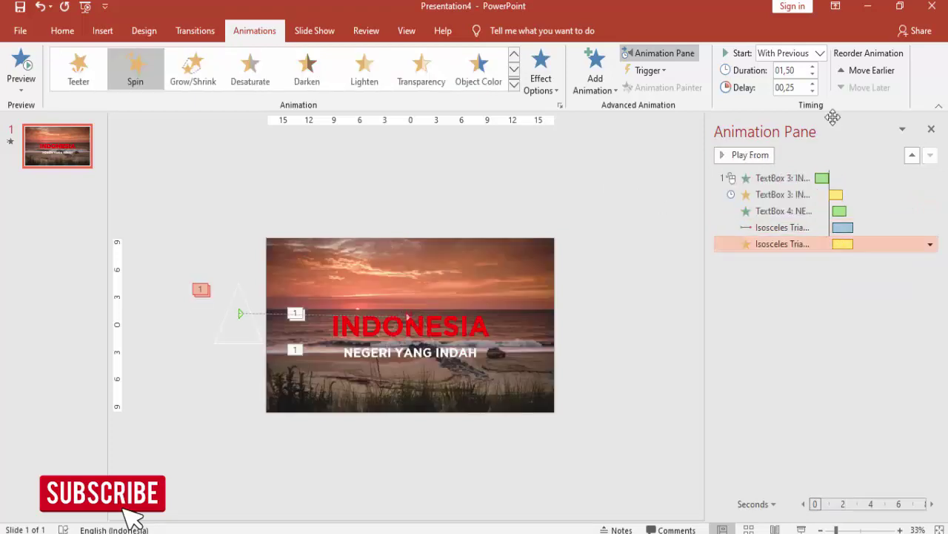
left_click(812, 86)
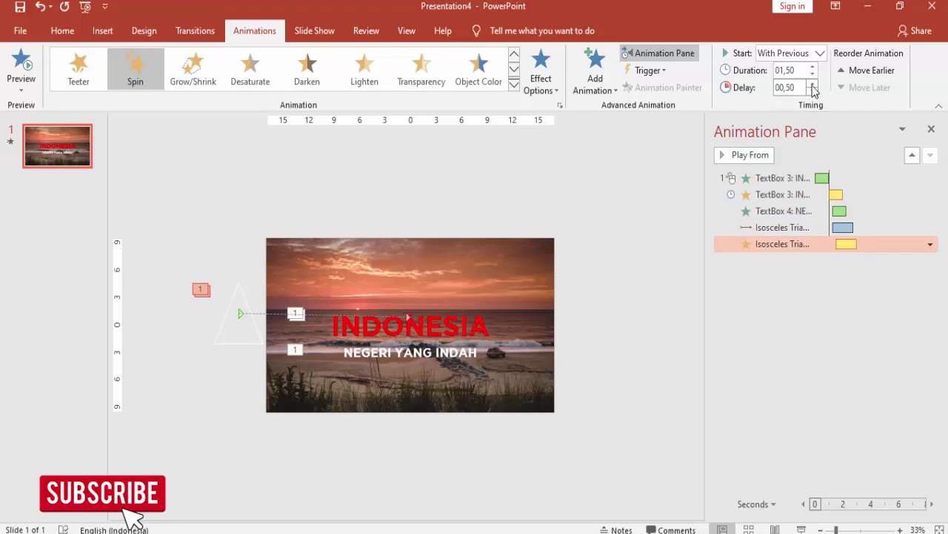
left_click(813, 74)
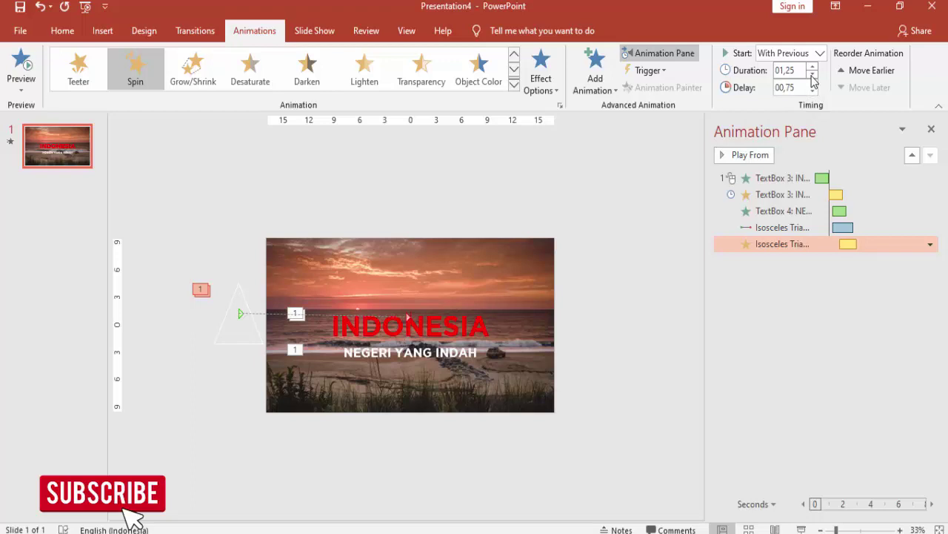
left_click(805, 227)
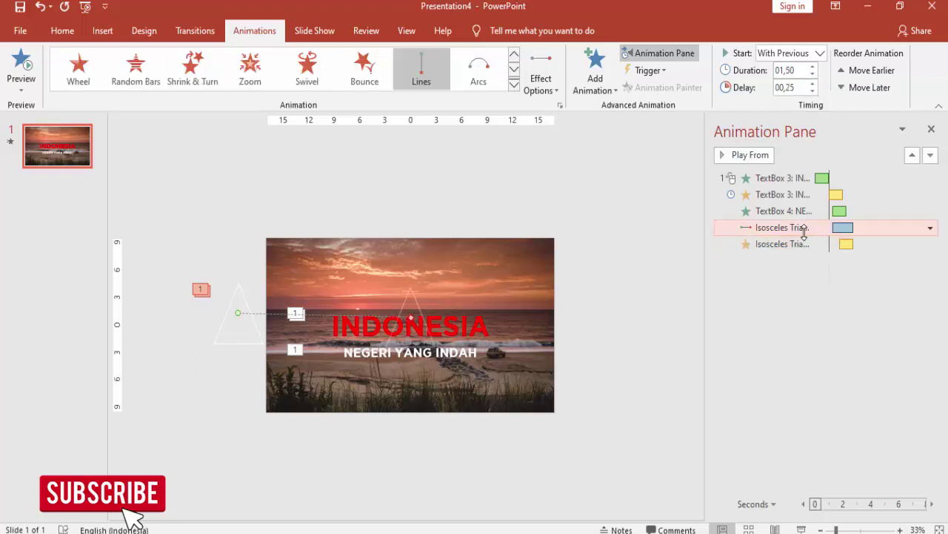
left_click(749, 155)
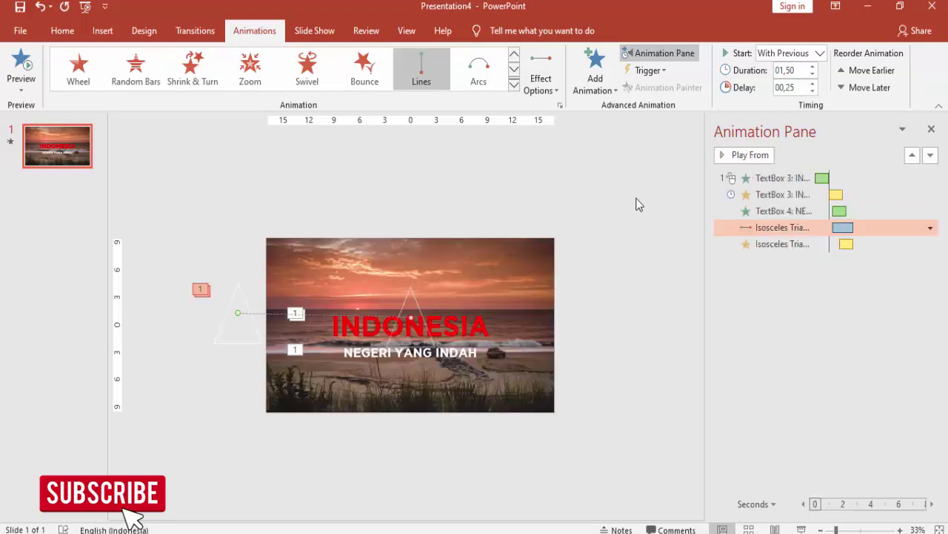
left_click(248, 303)
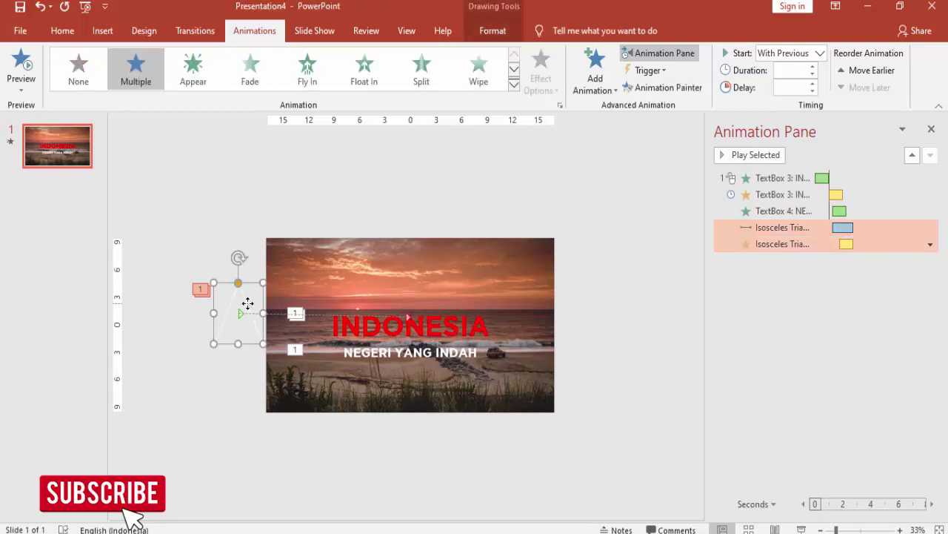
Add a second rightward Lines path running from the slide centre past the right edge.
left_click(597, 80)
scroll(626, 337, "down", 5)
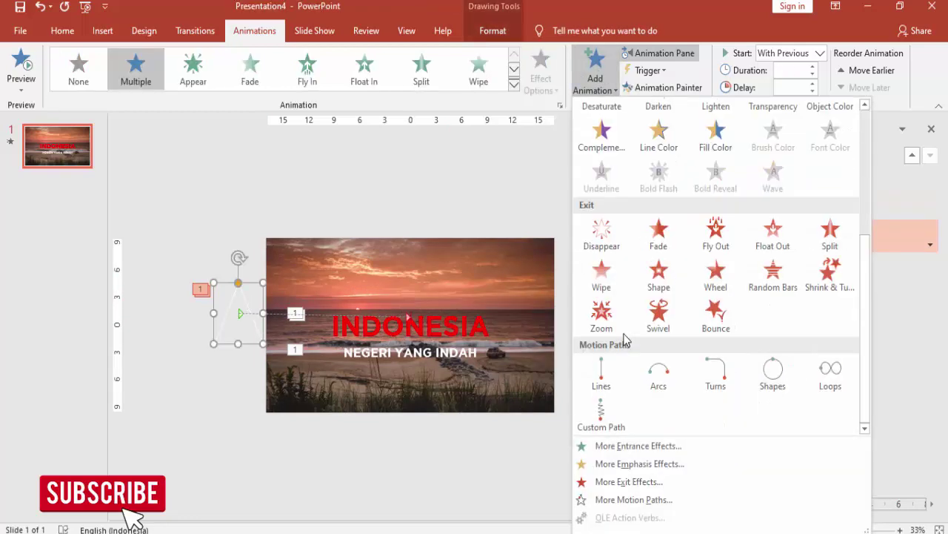
left_click(608, 375)
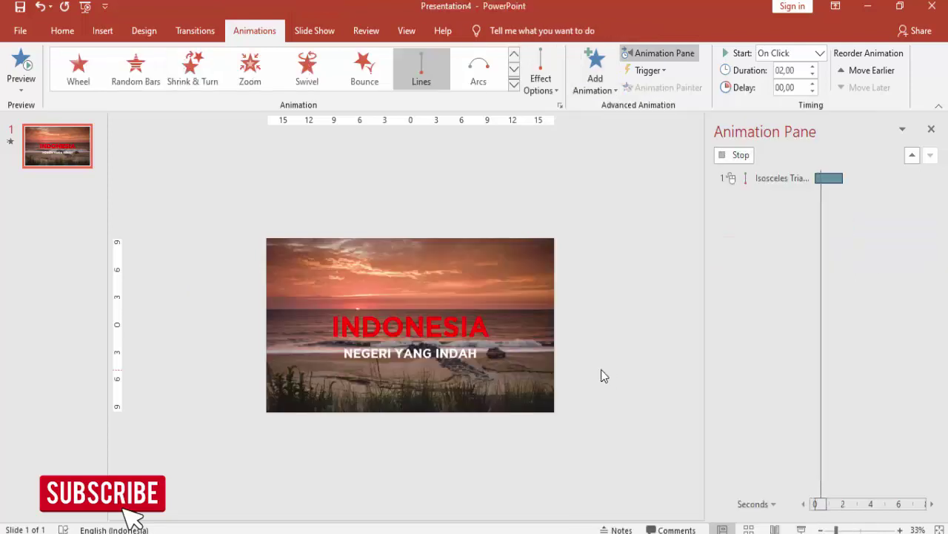
left_click(541, 82)
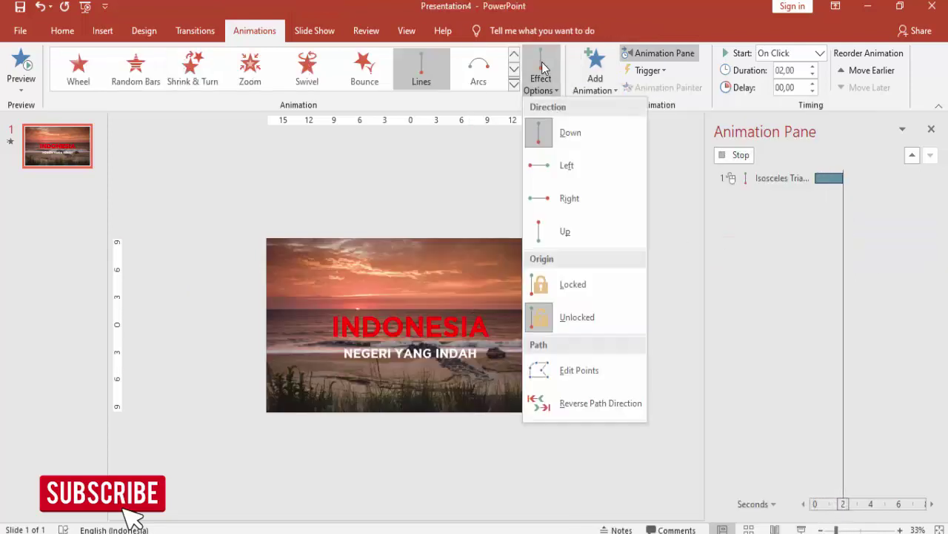
left_click(566, 199)
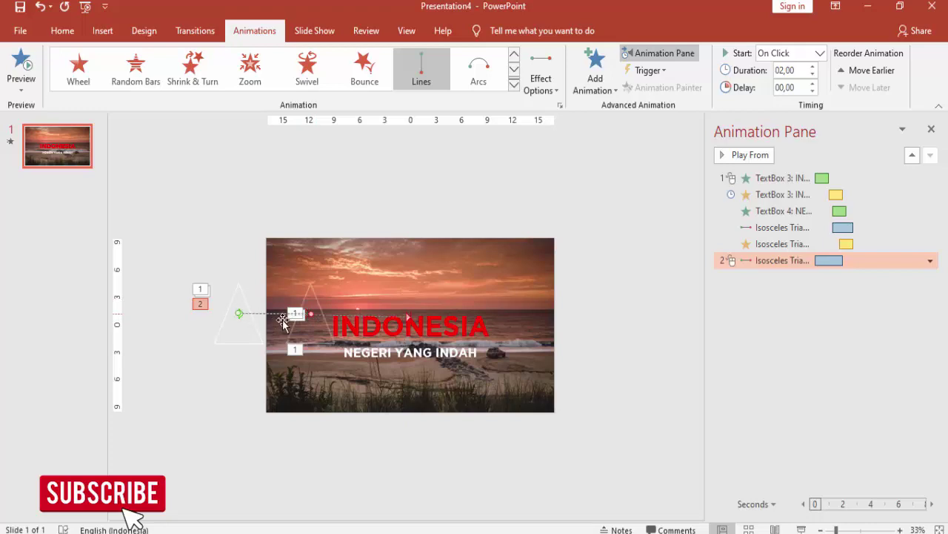
left_click_drag(307, 314, 608, 316)
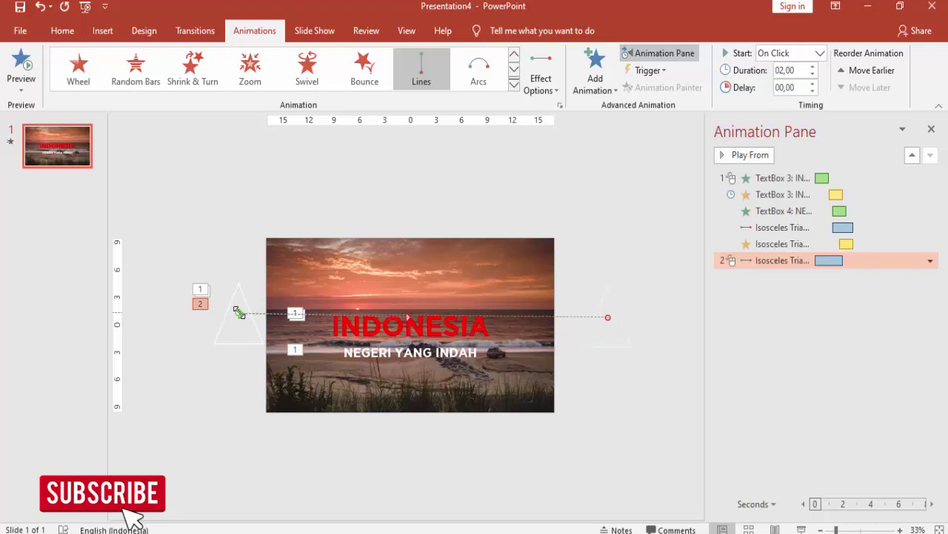
left_click_drag(240, 313, 410, 316)
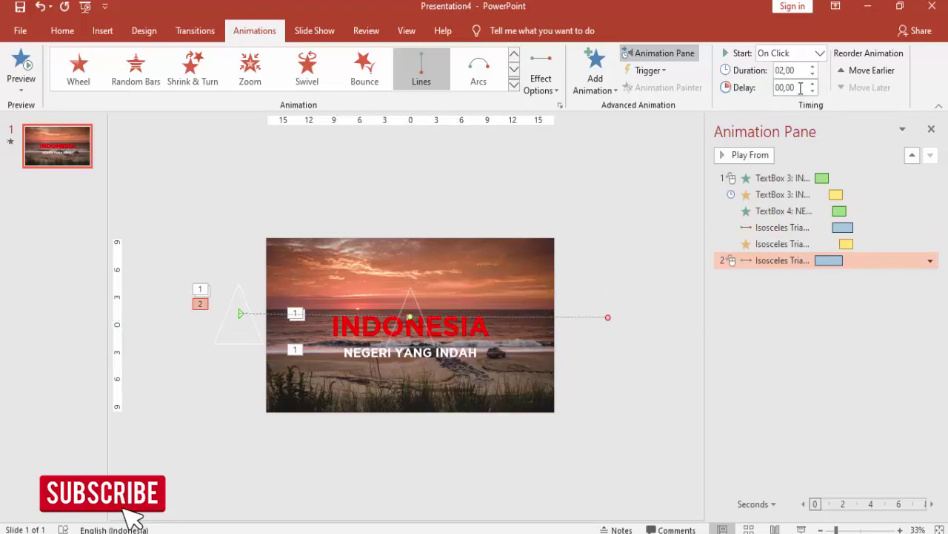
Set the slide-off path to start After Previous with a 0.50 s delay and 1.00 s duration.
left_click(820, 53)
left_click(799, 100)
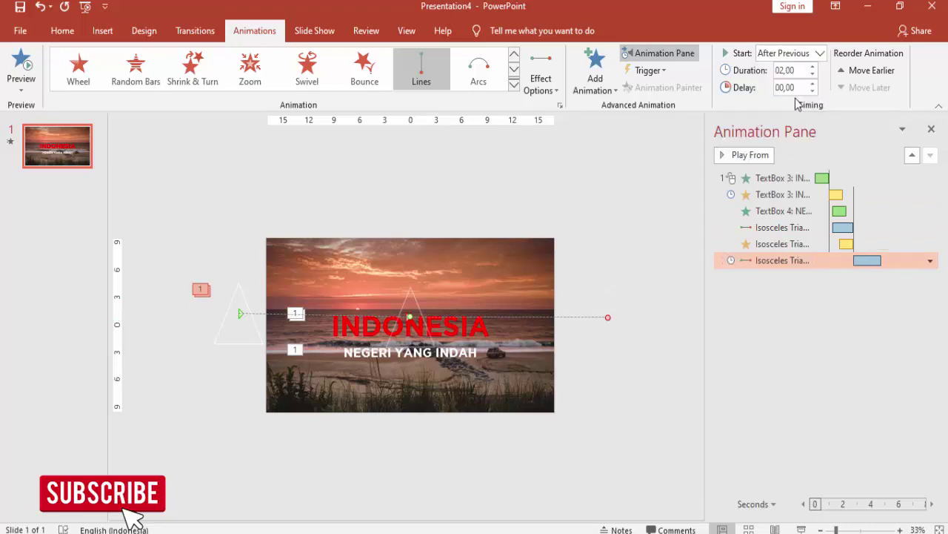
left_click(813, 84)
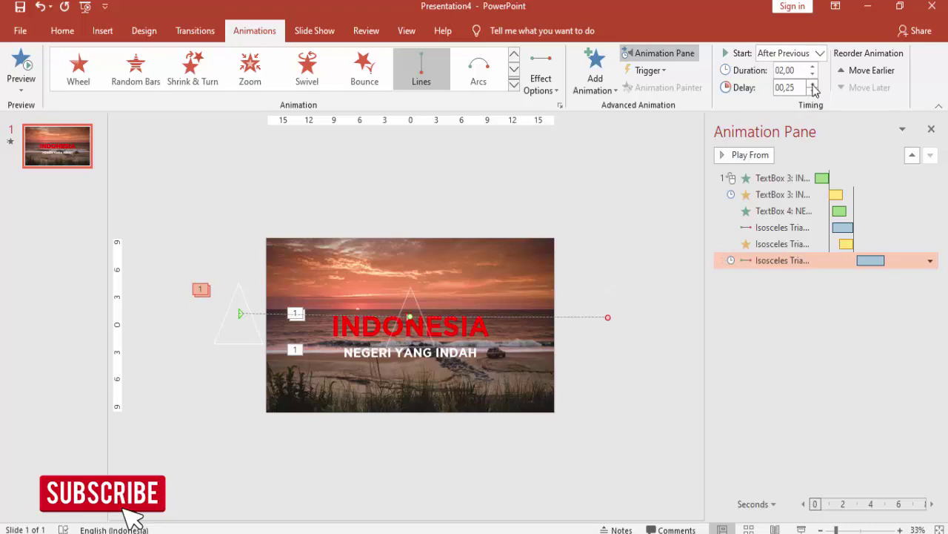
left_click(813, 83)
left_click(813, 74)
left_click(813, 74)
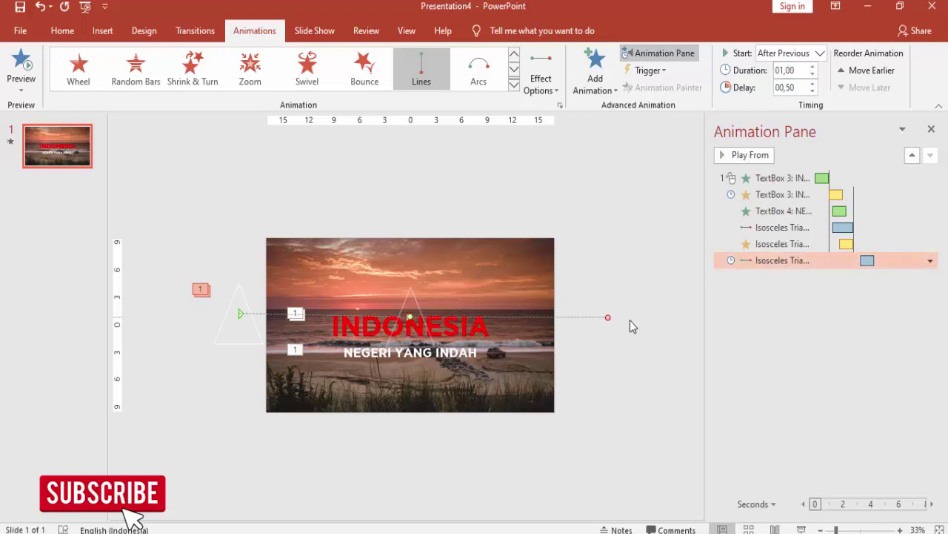
left_click(612, 68)
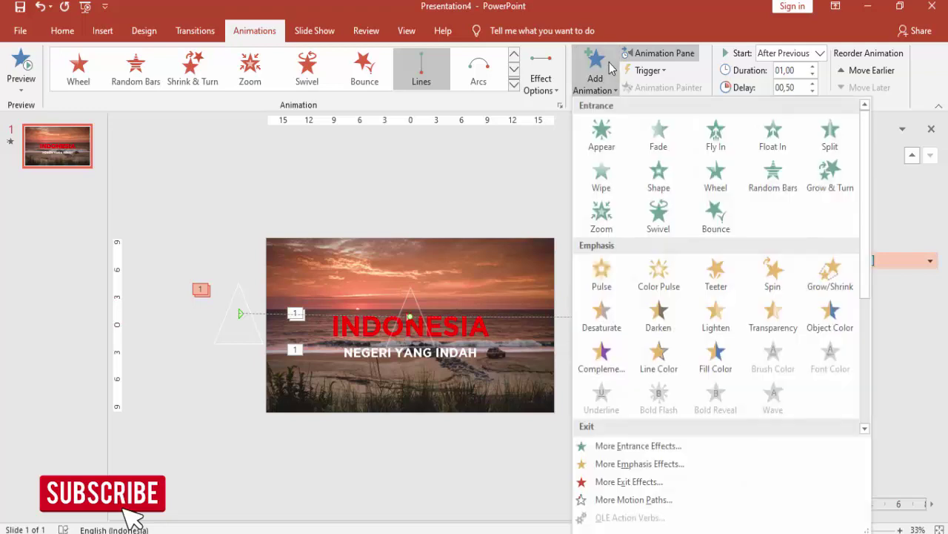
Add a second Spin to the triangle, running With Previous after a 0.45-second delay.
left_click(773, 276)
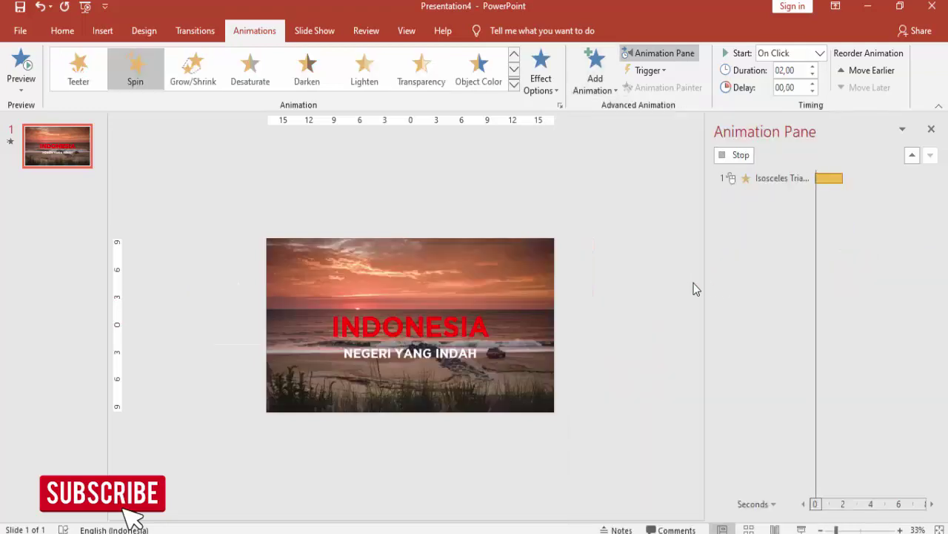
left_click(820, 53)
left_click(806, 84)
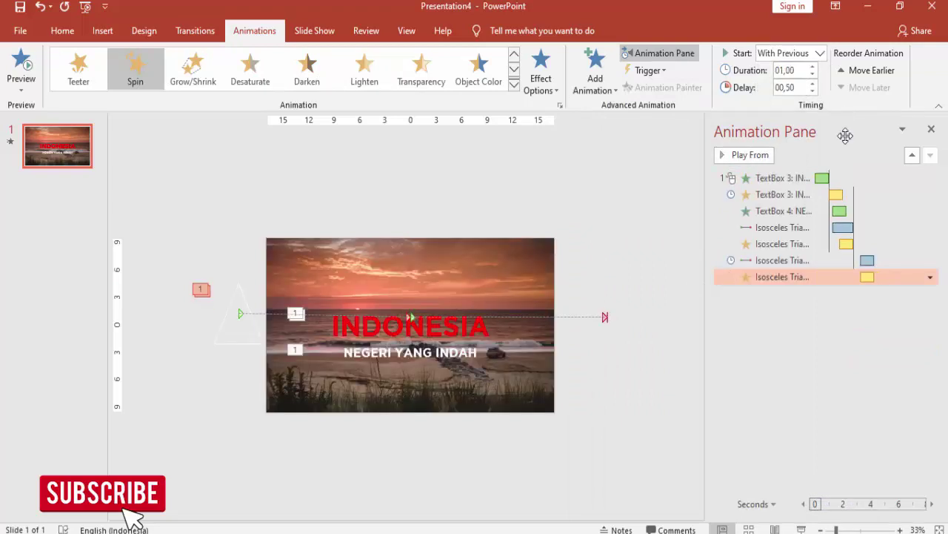
left_click_drag(868, 277, 864, 277)
Give the second spin a 1-second smooth start in its effect options.
double_click(865, 276)
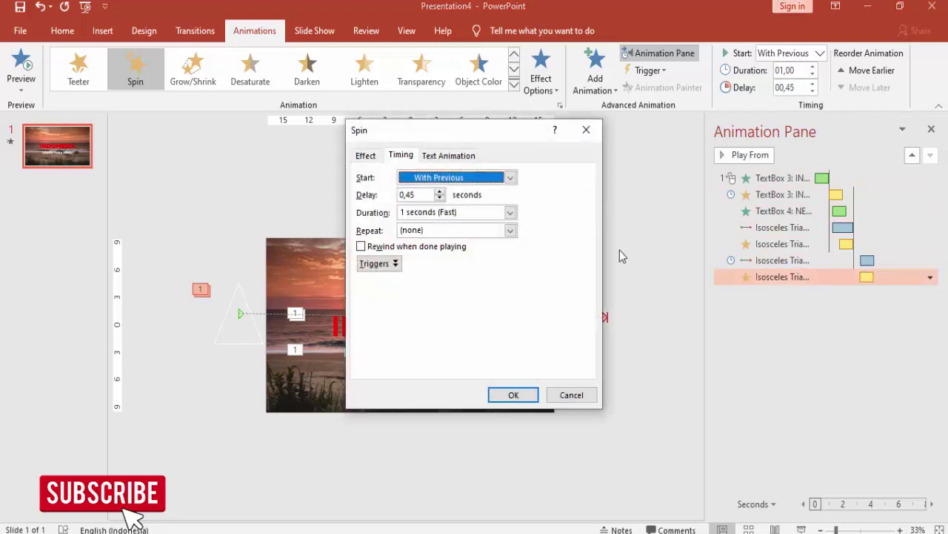
left_click(366, 155)
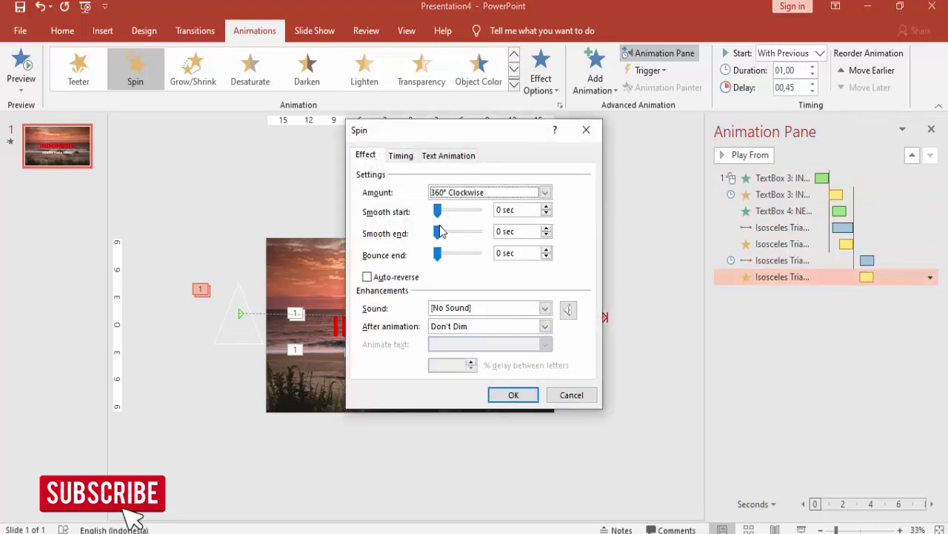
left_click_drag(438, 211, 478, 212)
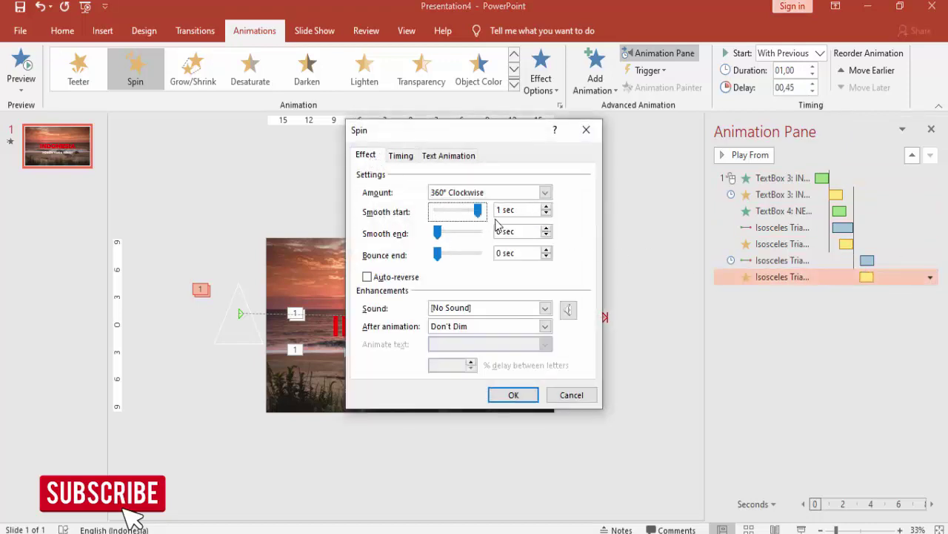
left_click(514, 395)
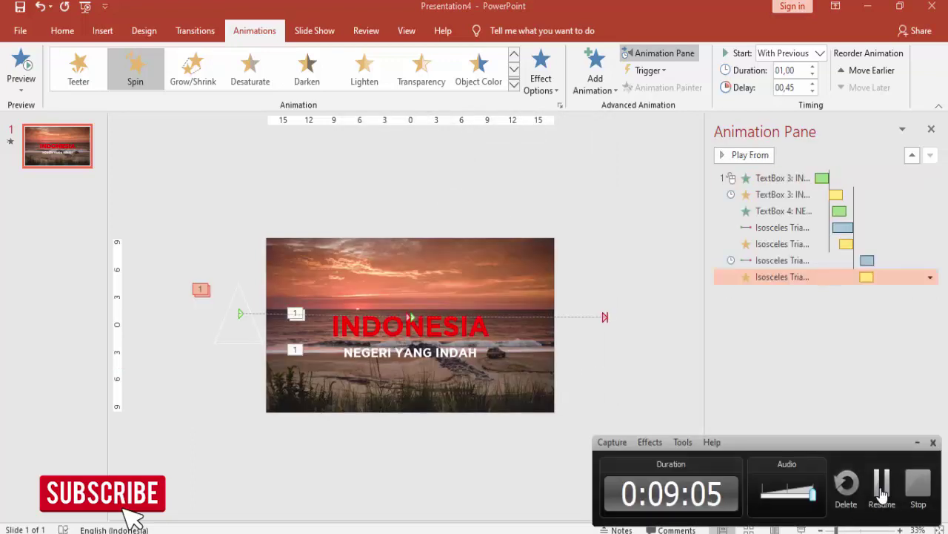
Preview all slide animations starting from the first INDONESIA effect.
left_click(787, 179)
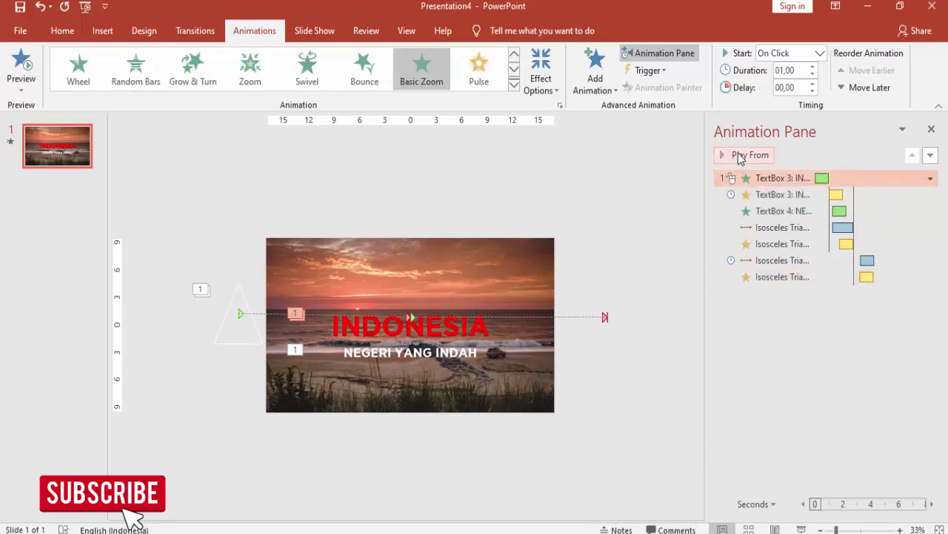
left_click(740, 155)
Start the full-screen slide show from the status bar's Slide Show button.
left_click(800, 529)
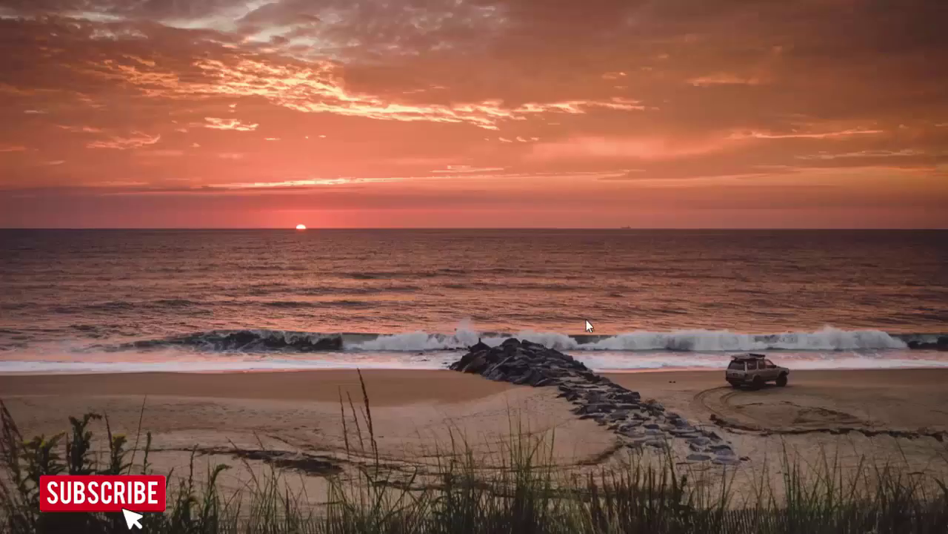